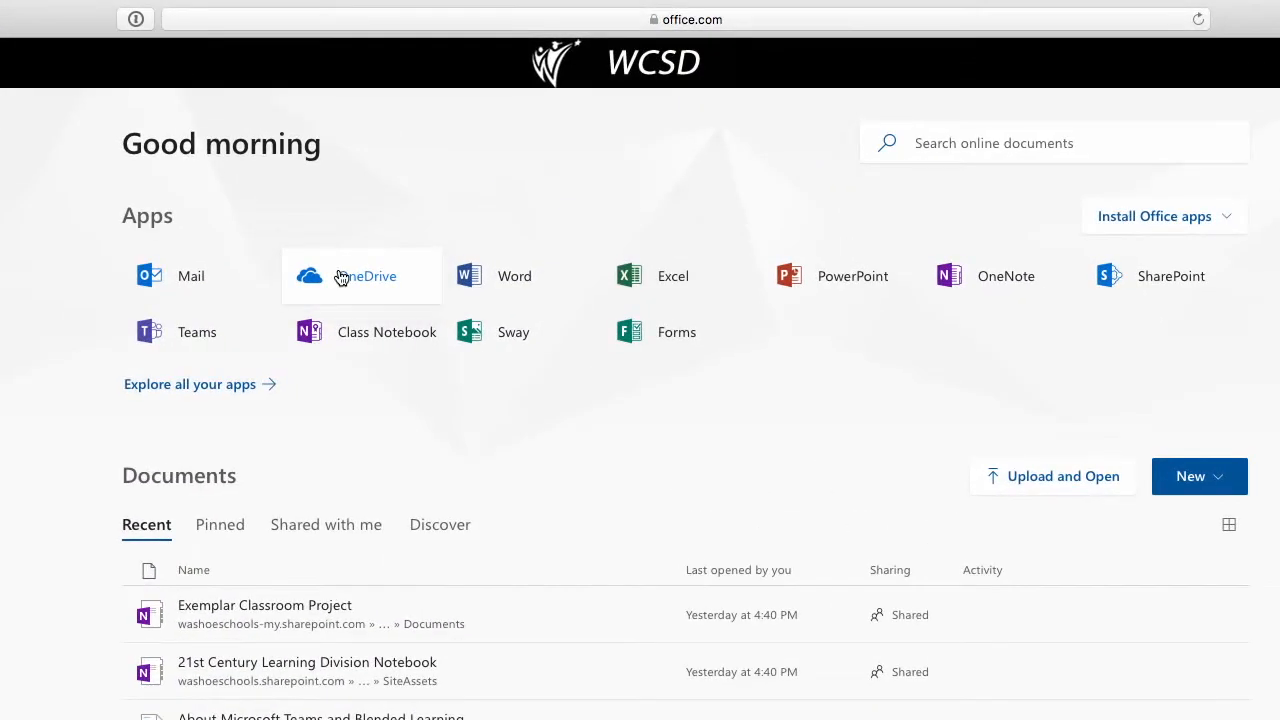
# Step: Open OneDrive's Files list and go to the Office 365 Course > OneDrive folder
pyautogui.click(340, 277)
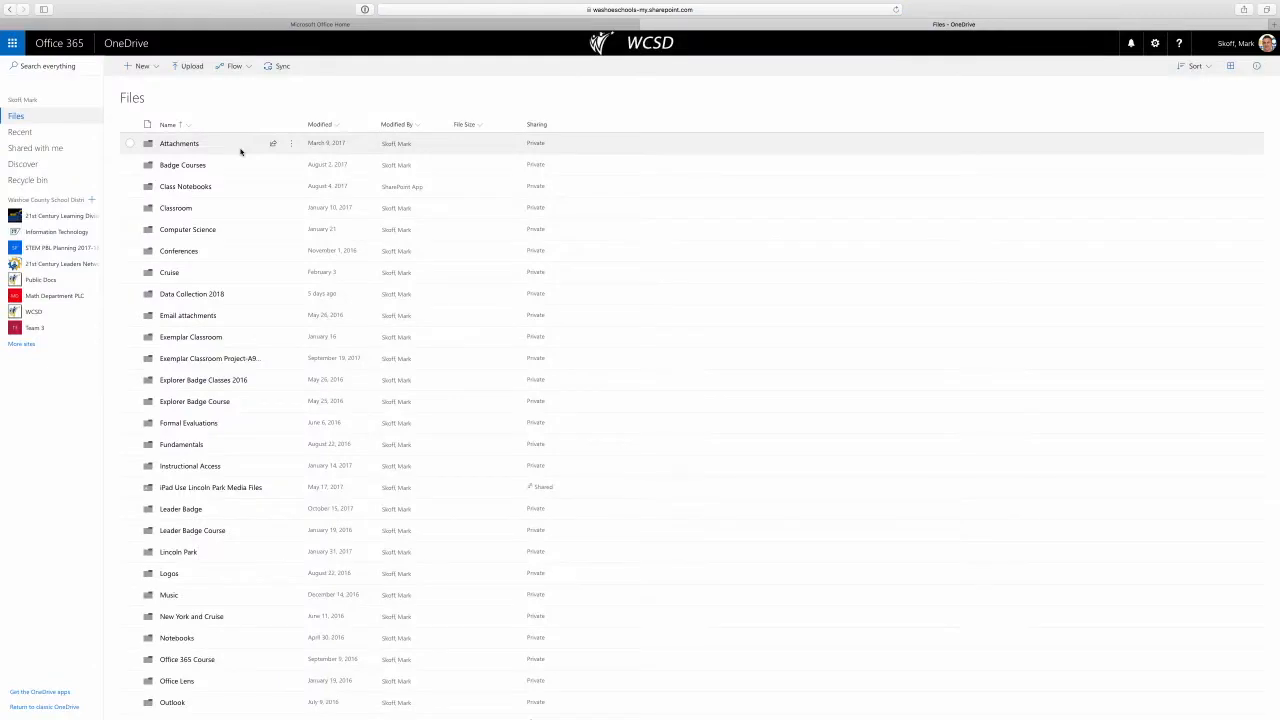
pyautogui.scroll(-4, 239, 197)
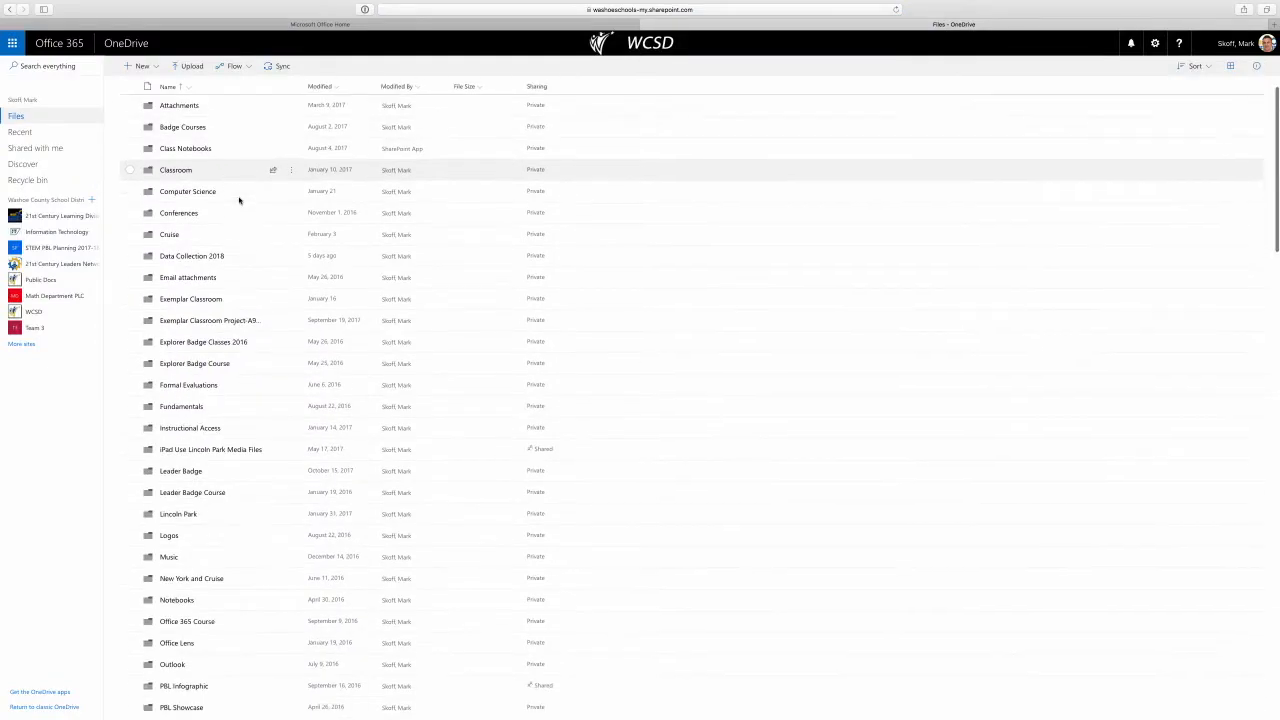
pyautogui.scroll(-10, 239, 200)
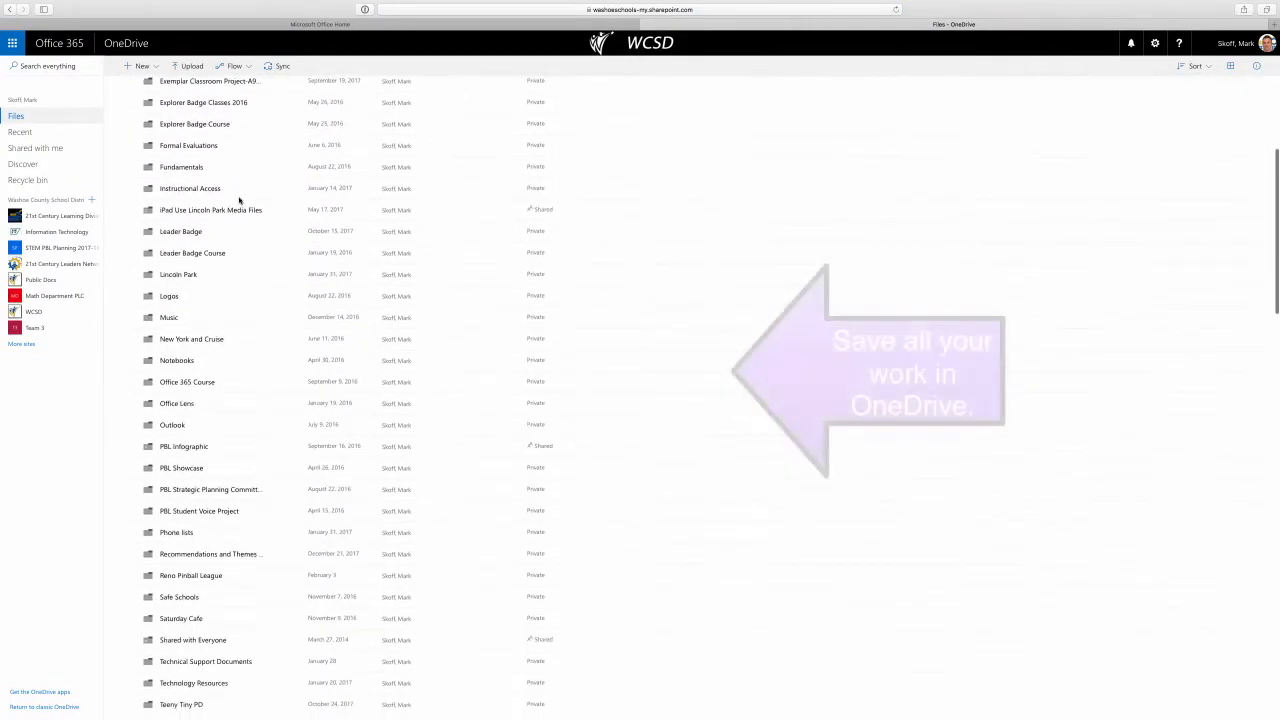
pyautogui.scroll(-4, 252, 377)
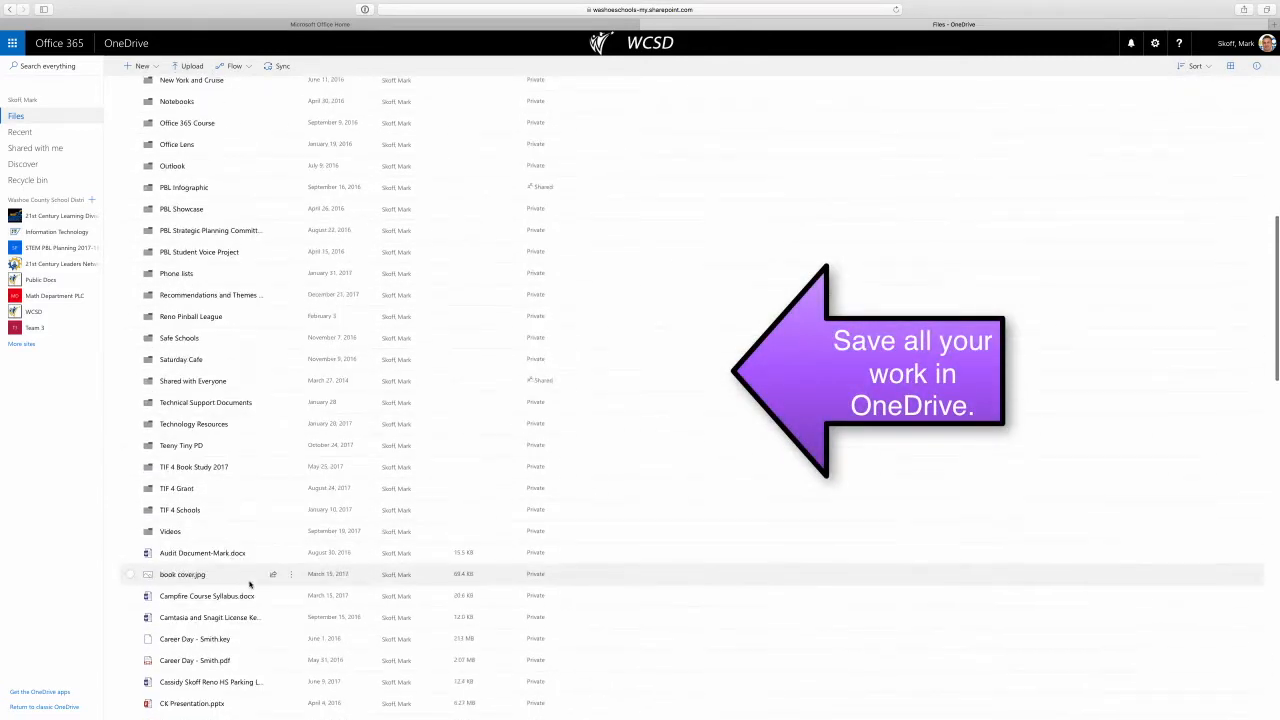
pyautogui.scroll(-6, 250, 585)
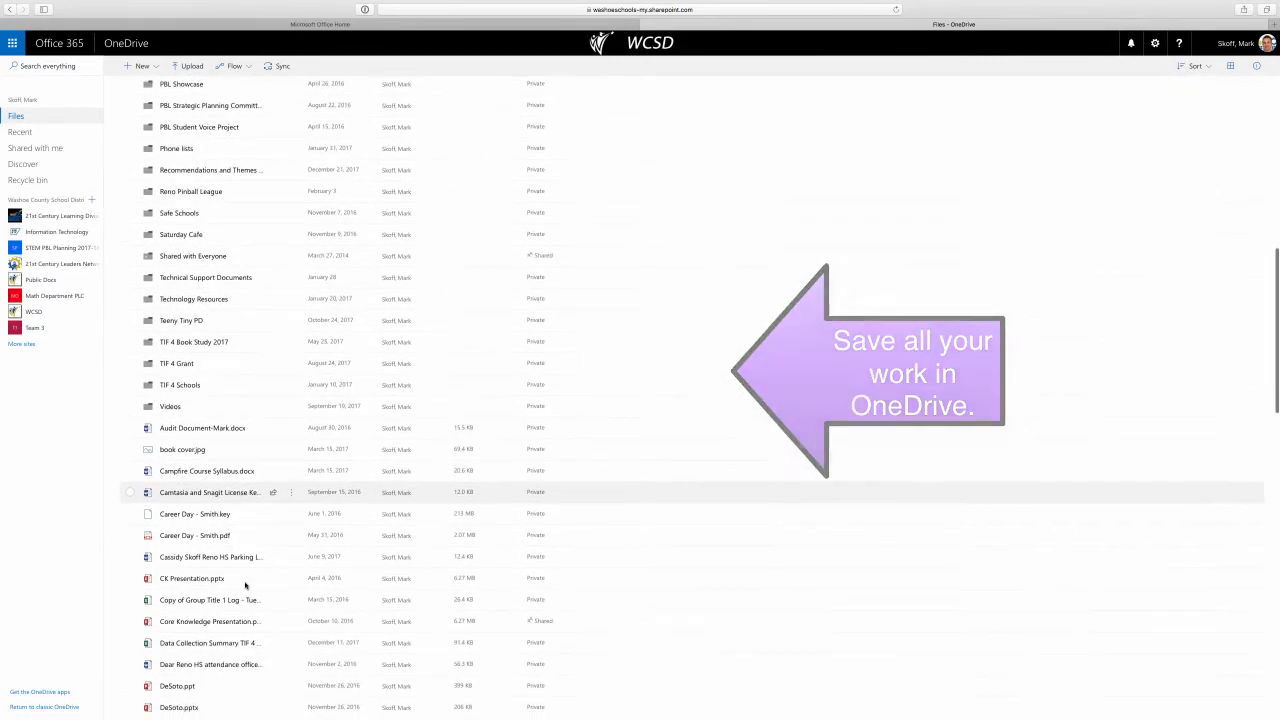
pyautogui.scroll(-8, 245, 585)
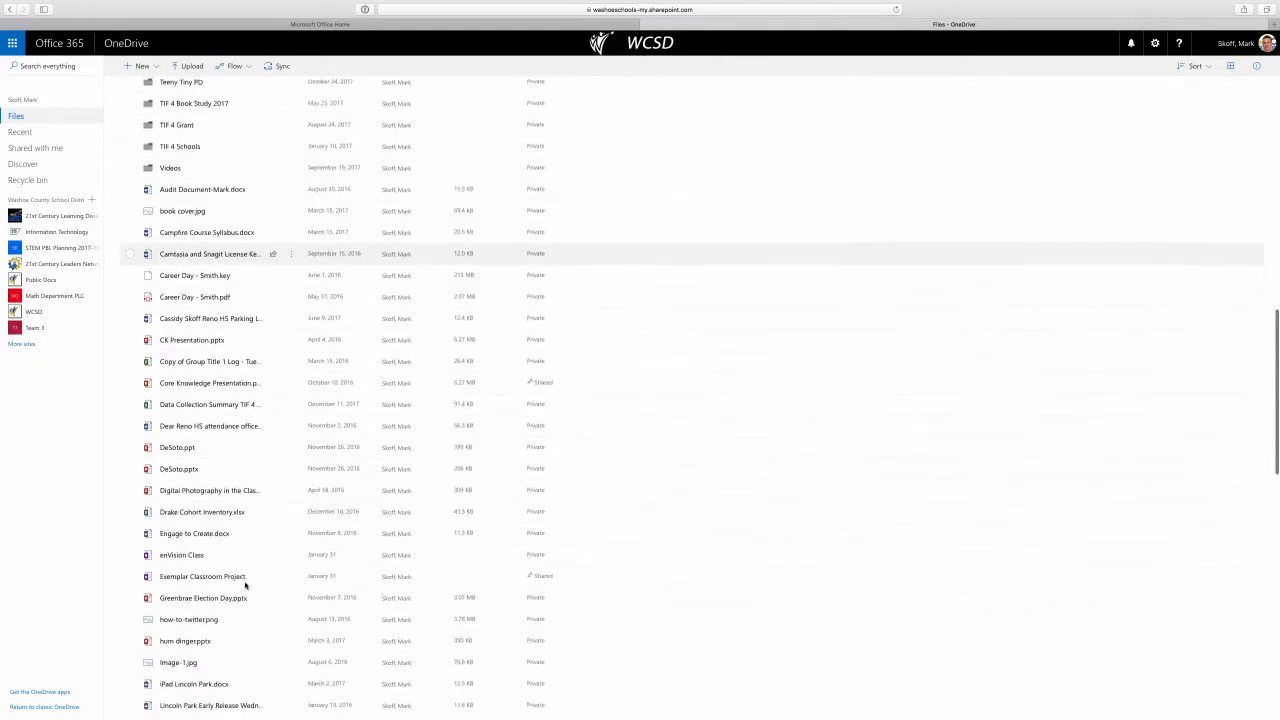
pyautogui.scroll(10, 245, 585)
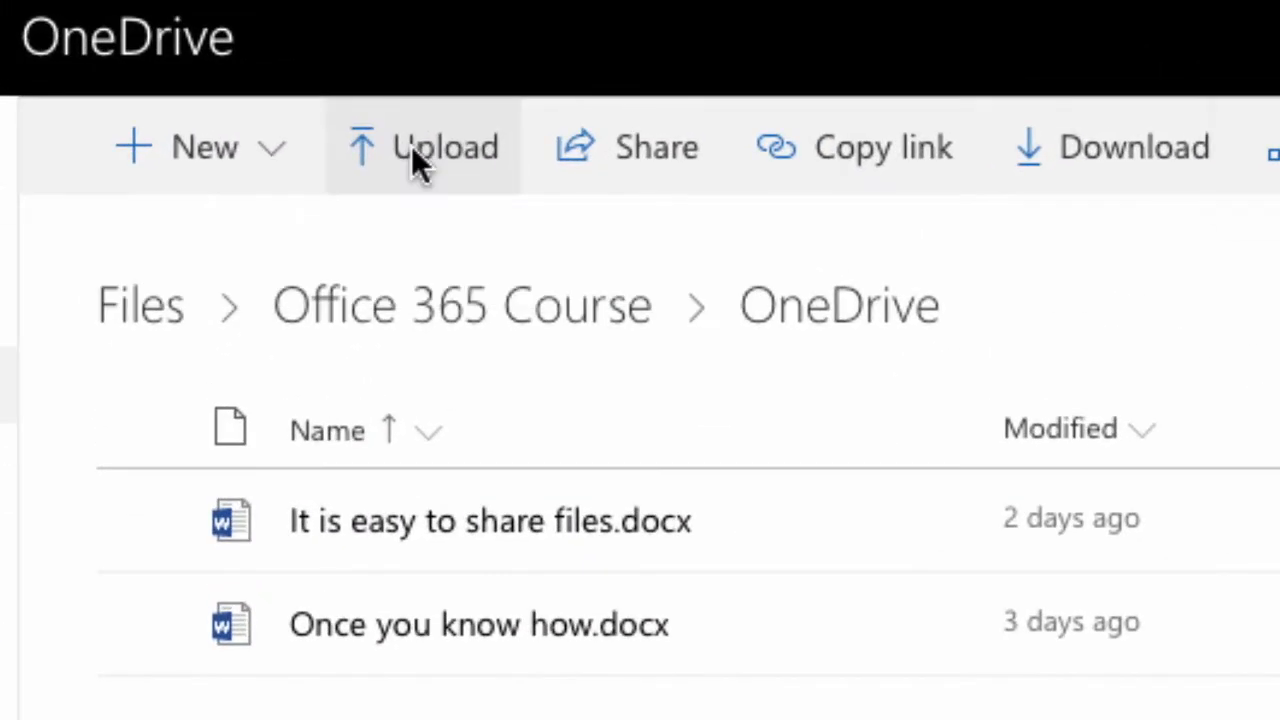
# Step: Upload 'Uploading files is super easy in OneDrive.docx' from the Desktop into the course folder
pyautogui.click(411, 145)
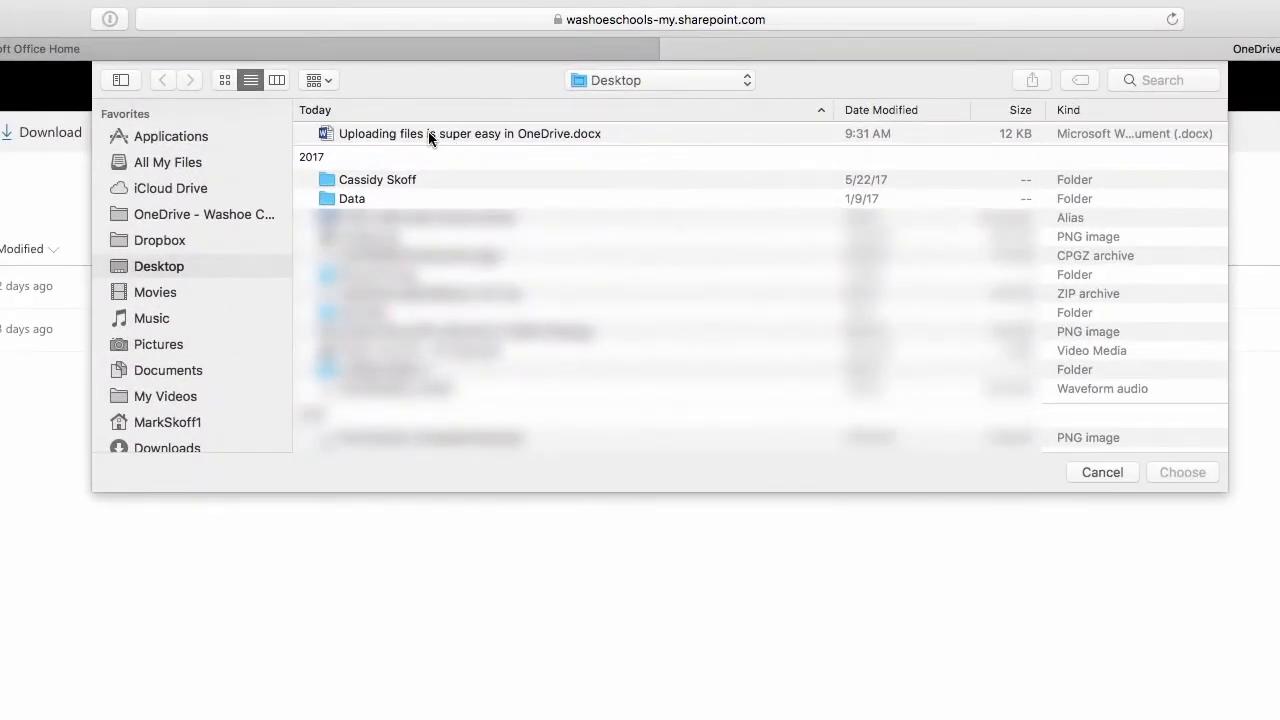
pyautogui.click(428, 133)
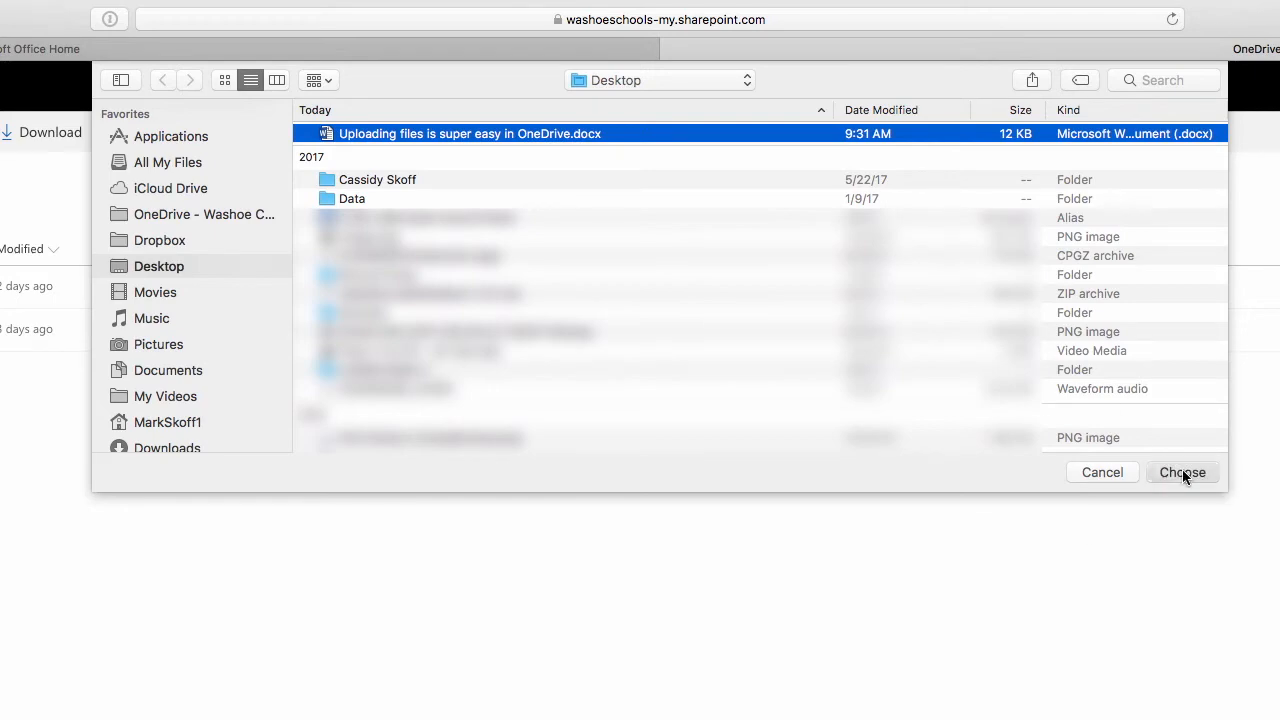
pyautogui.click(1183, 472)
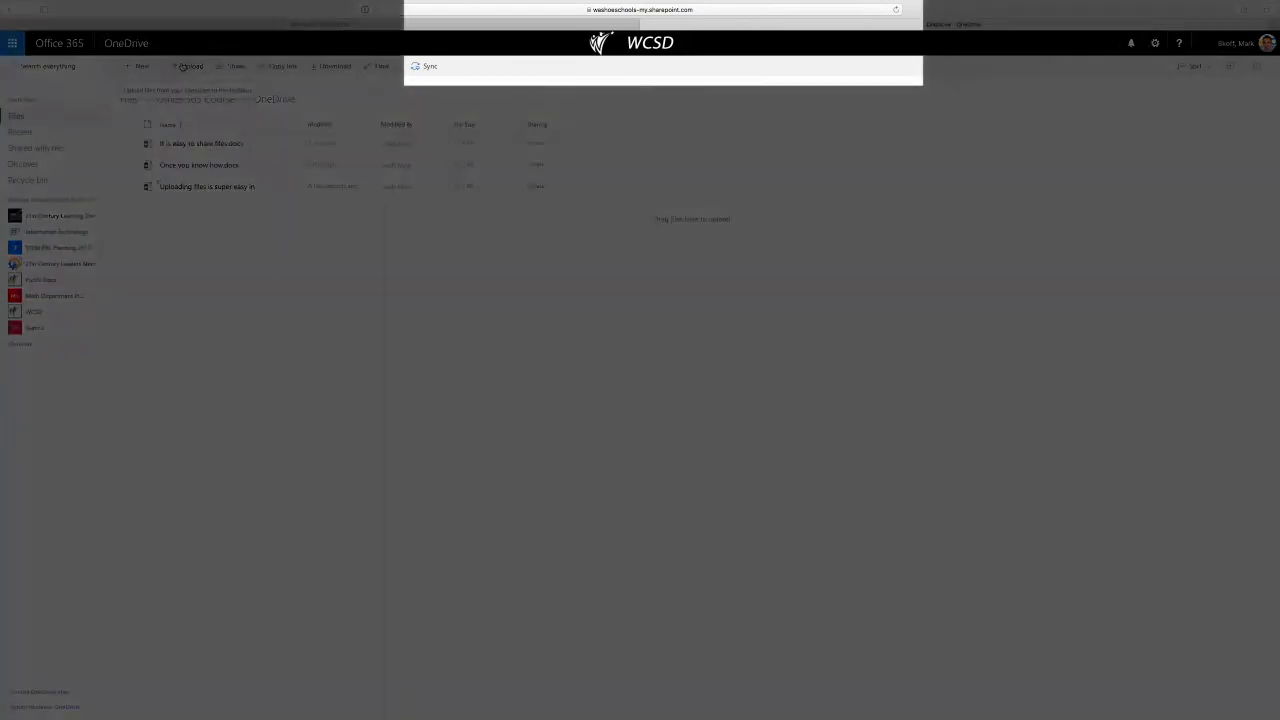
# Step: Upload two Desktop .docx files at once, including 'You can choose more than one file at a time.docx'
pyautogui.click(183, 67)
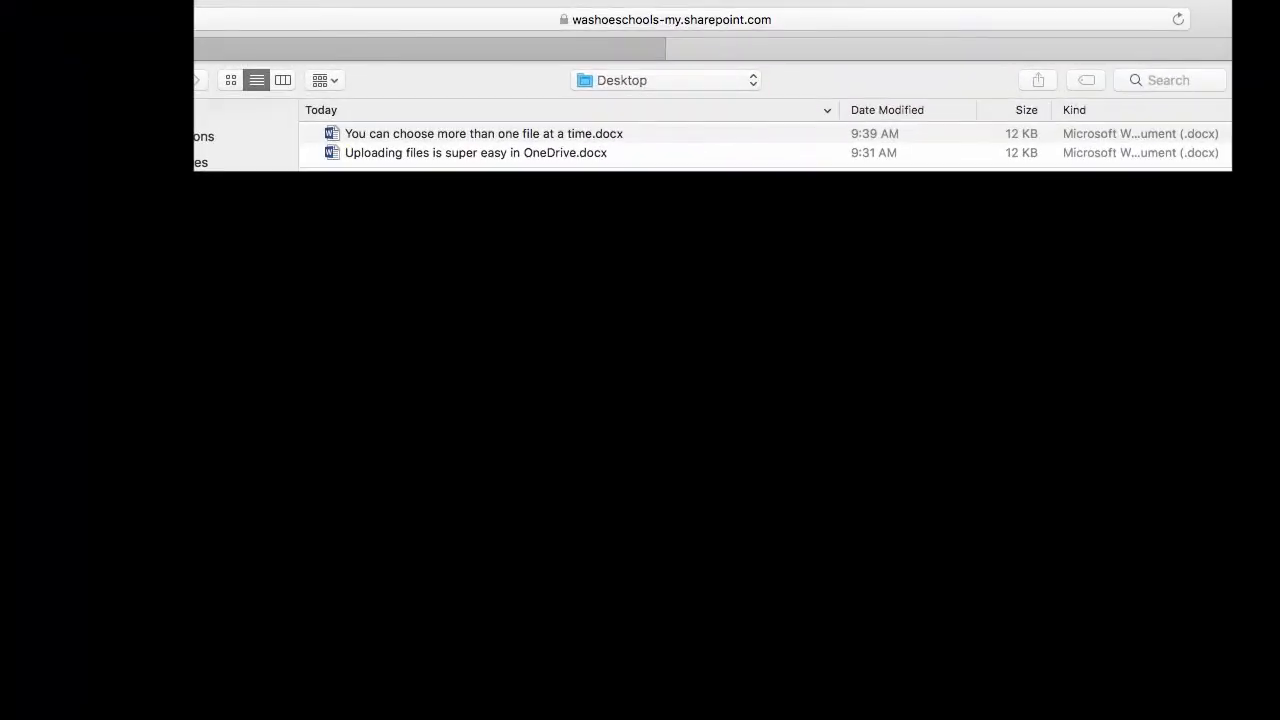
pyautogui.click(405, 135)
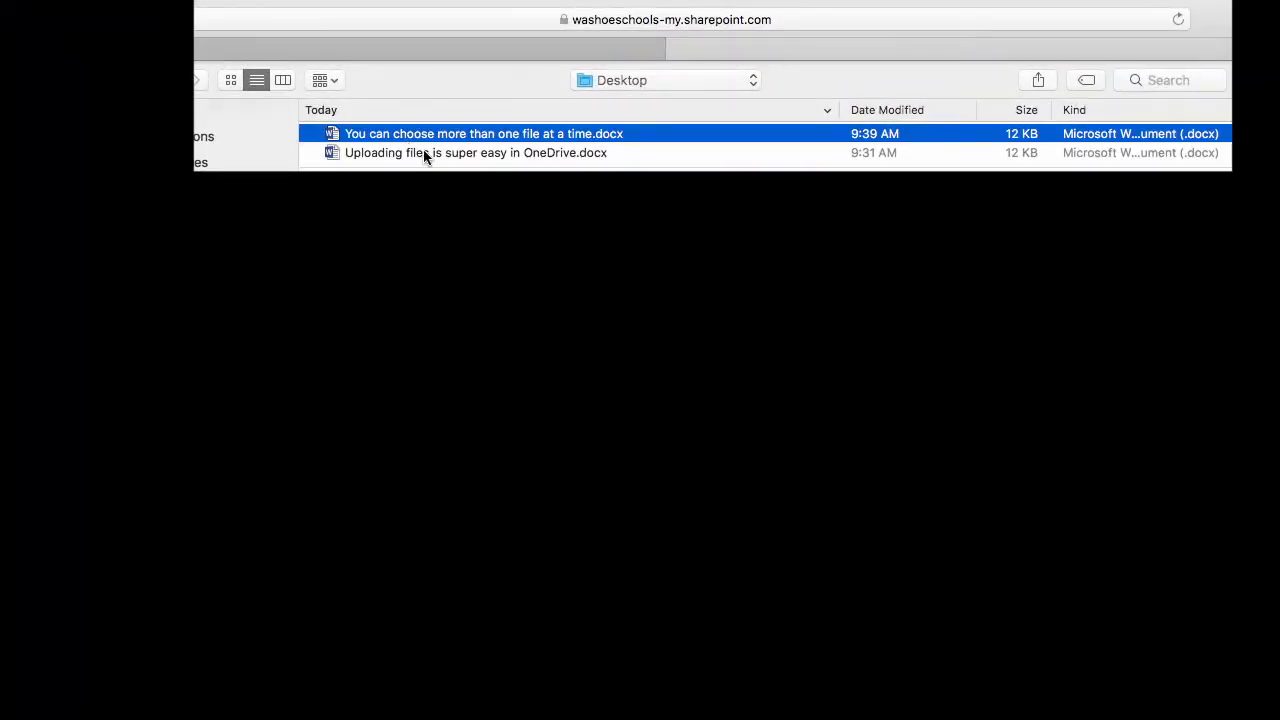
pyautogui.keyDown('shift'); pyautogui.click(423, 152); pyautogui.keyUp('shift')
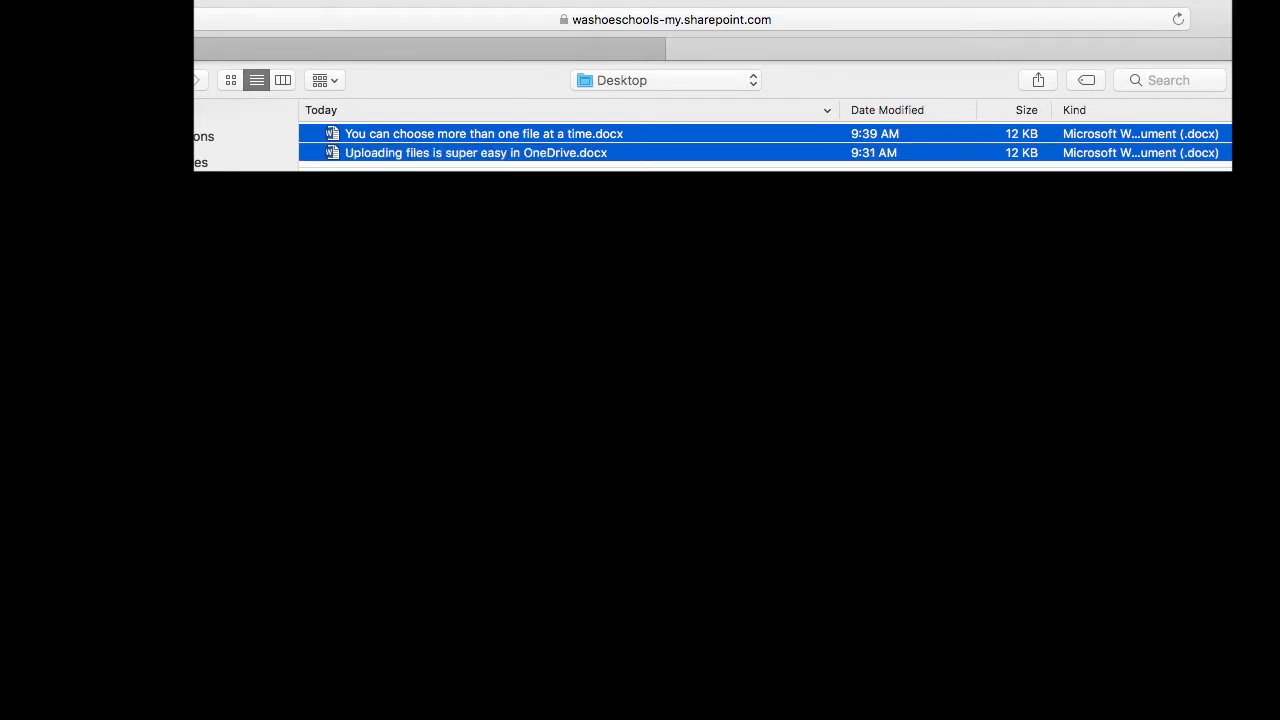
pyautogui.click(1176, 466)
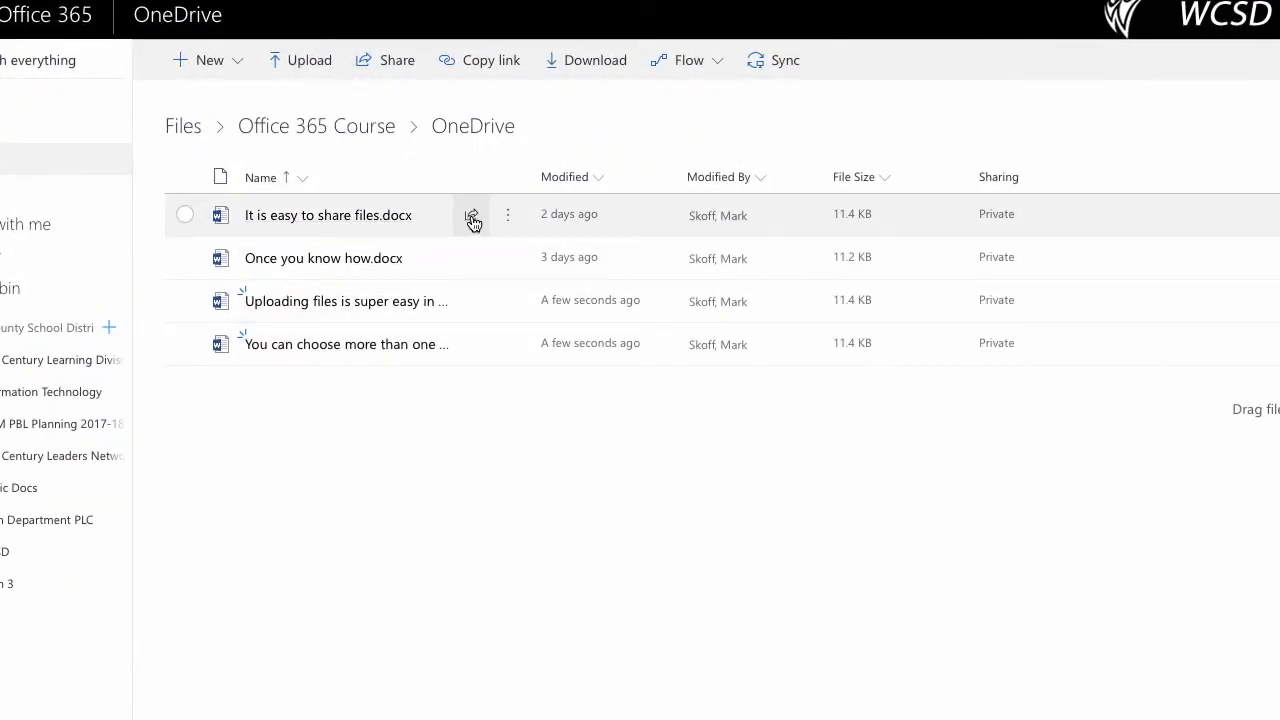
# Step: Share 'It is easy to share files.docx' with a district-only link that allows editing
pyautogui.click(473, 218)
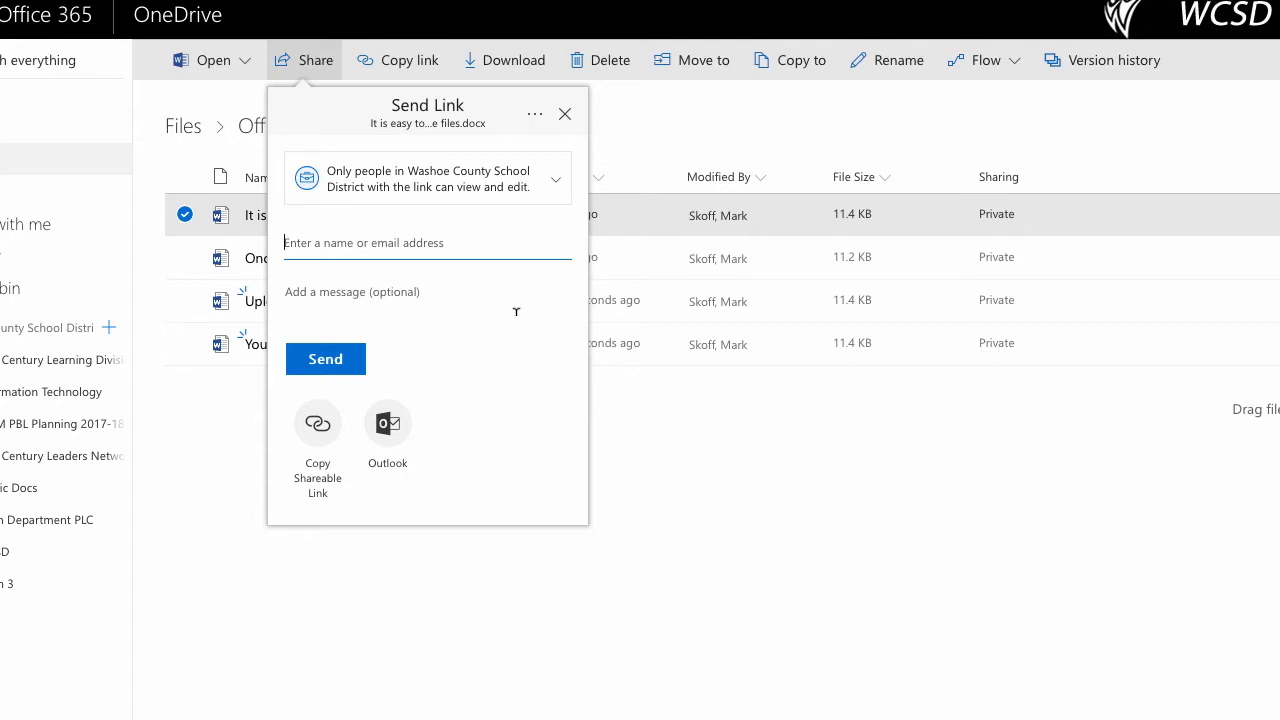
pyautogui.click(540, 182)
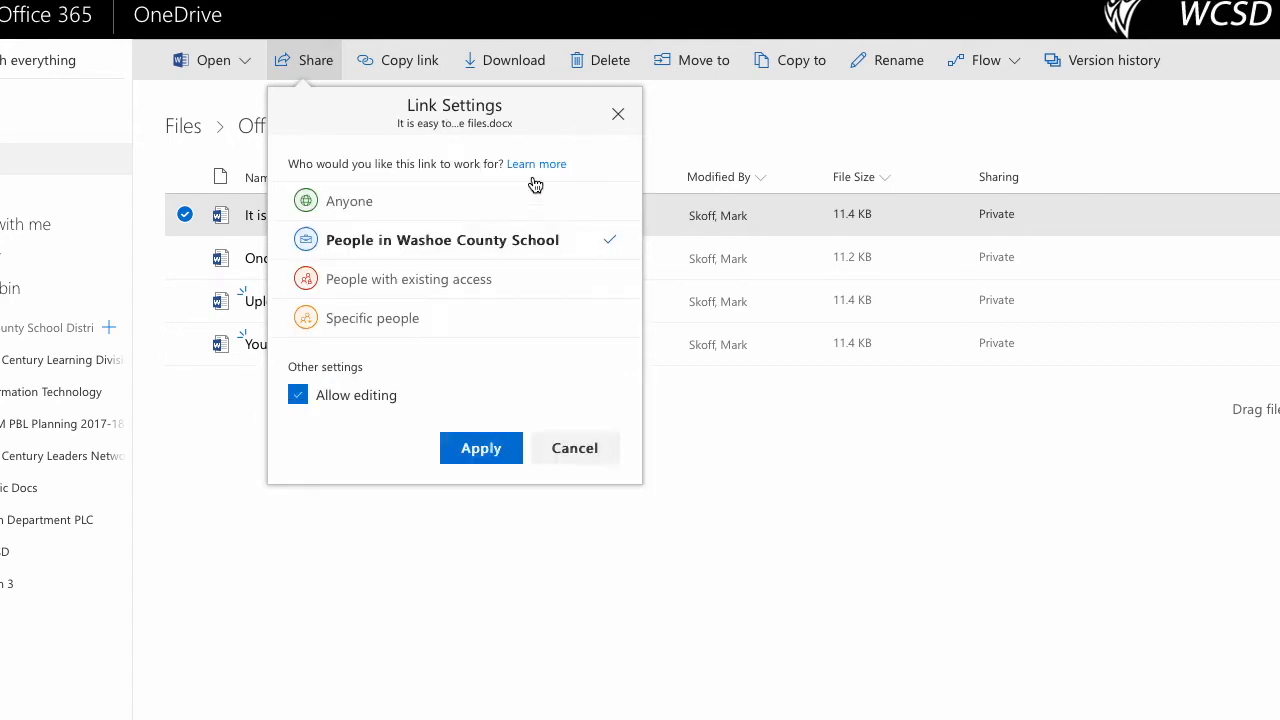
pyautogui.click(298, 398)
pyautogui.click(298, 398)
pyautogui.click(297, 397)
pyautogui.click(355, 404)
pyautogui.click(479, 450)
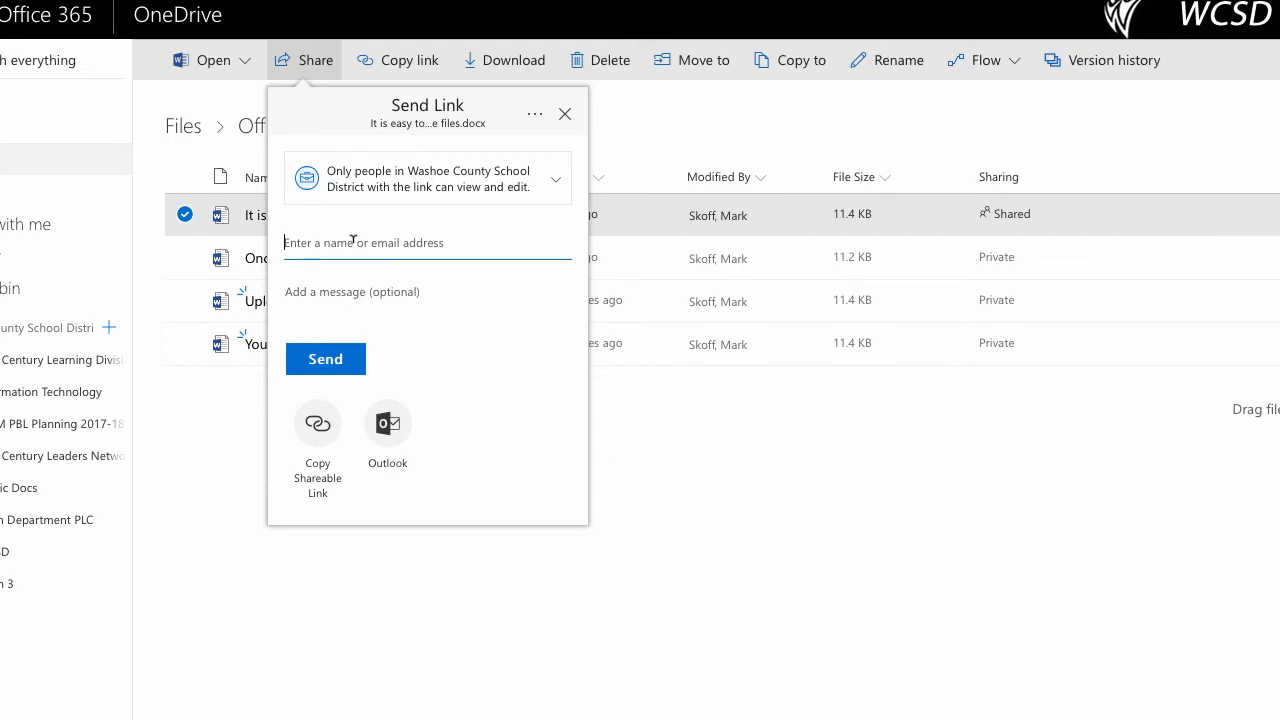
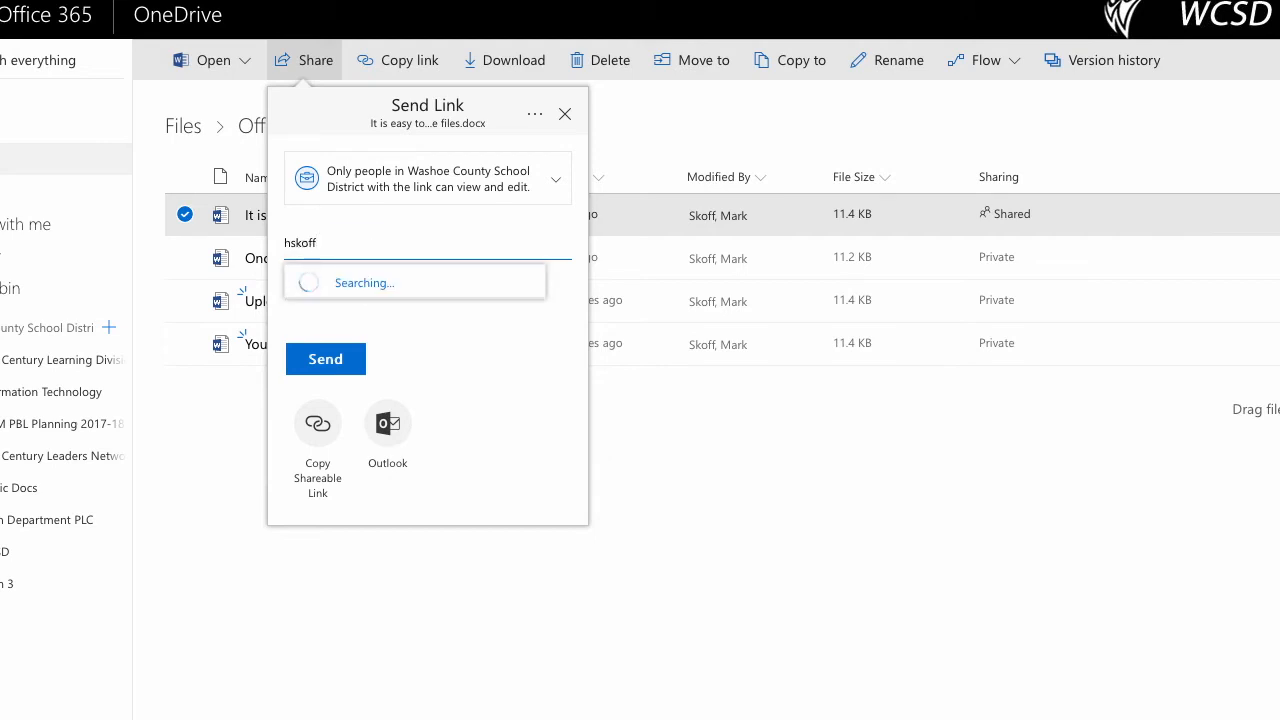
# Step: Add a colleague as recipient, then copy a shareable link to 'Once you know how.docx'
pyautogui.click(400, 305)
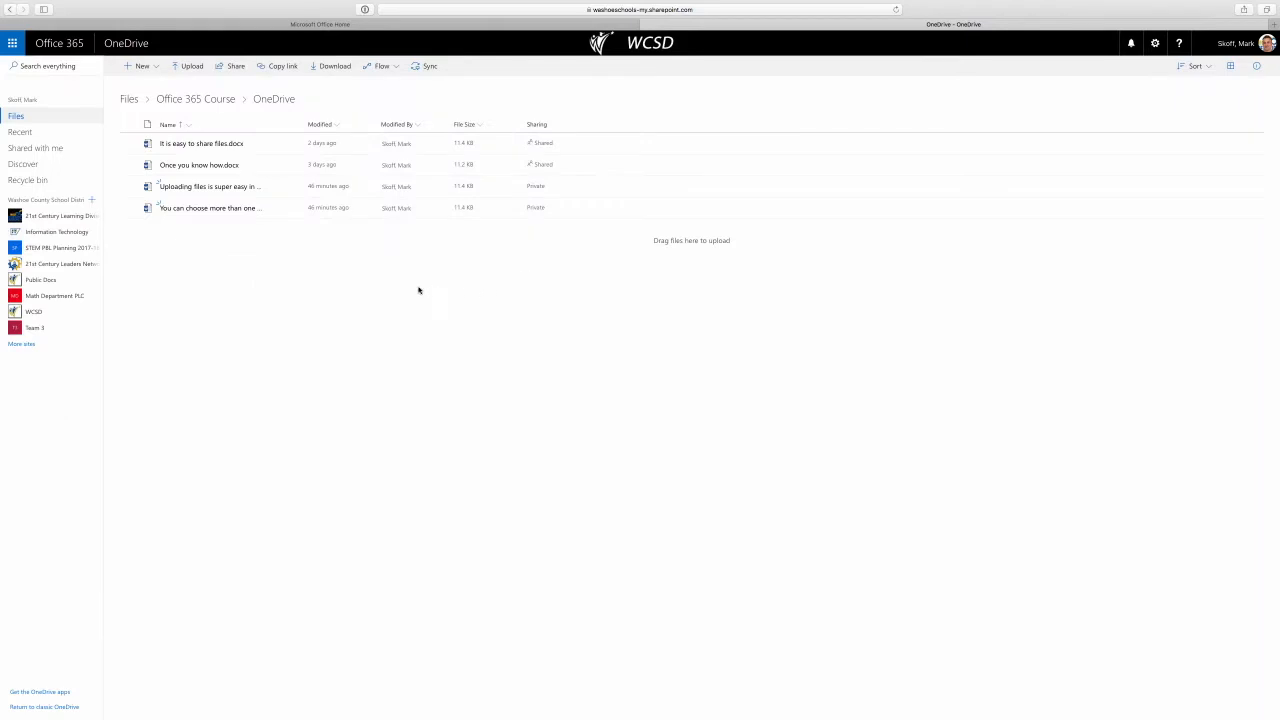
pyautogui.click(275, 165)
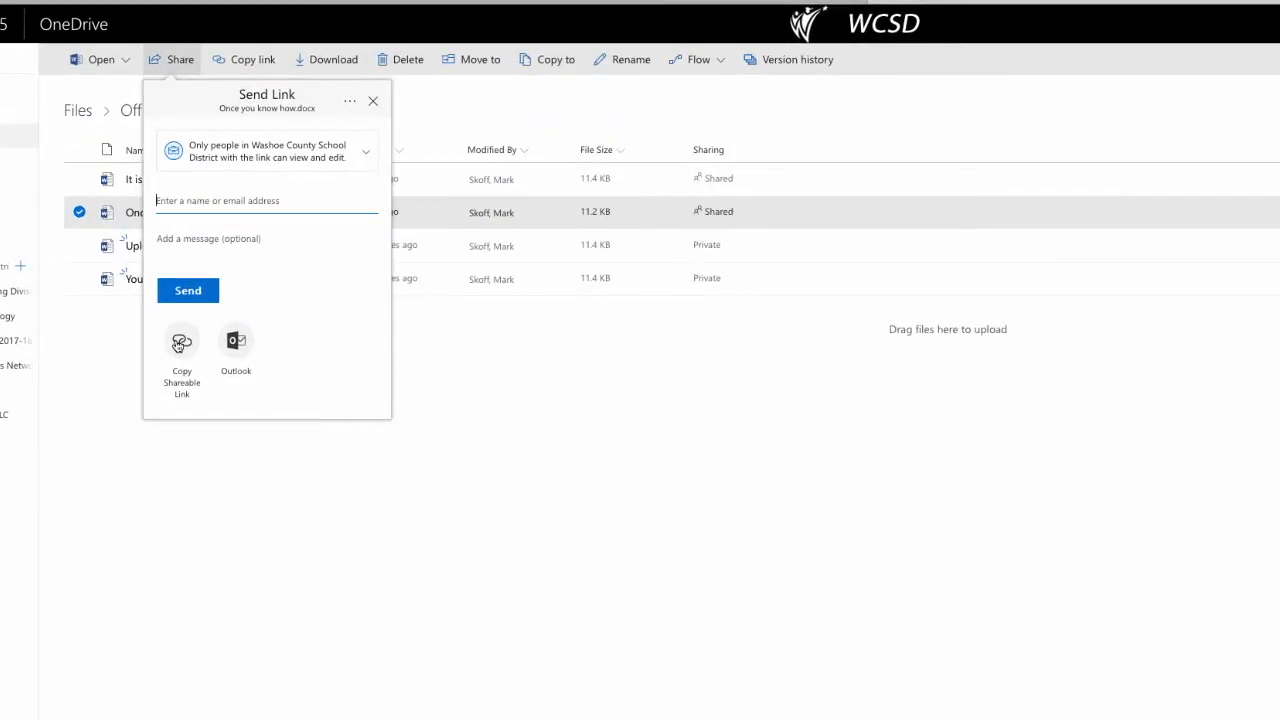
pyautogui.click(178, 345)
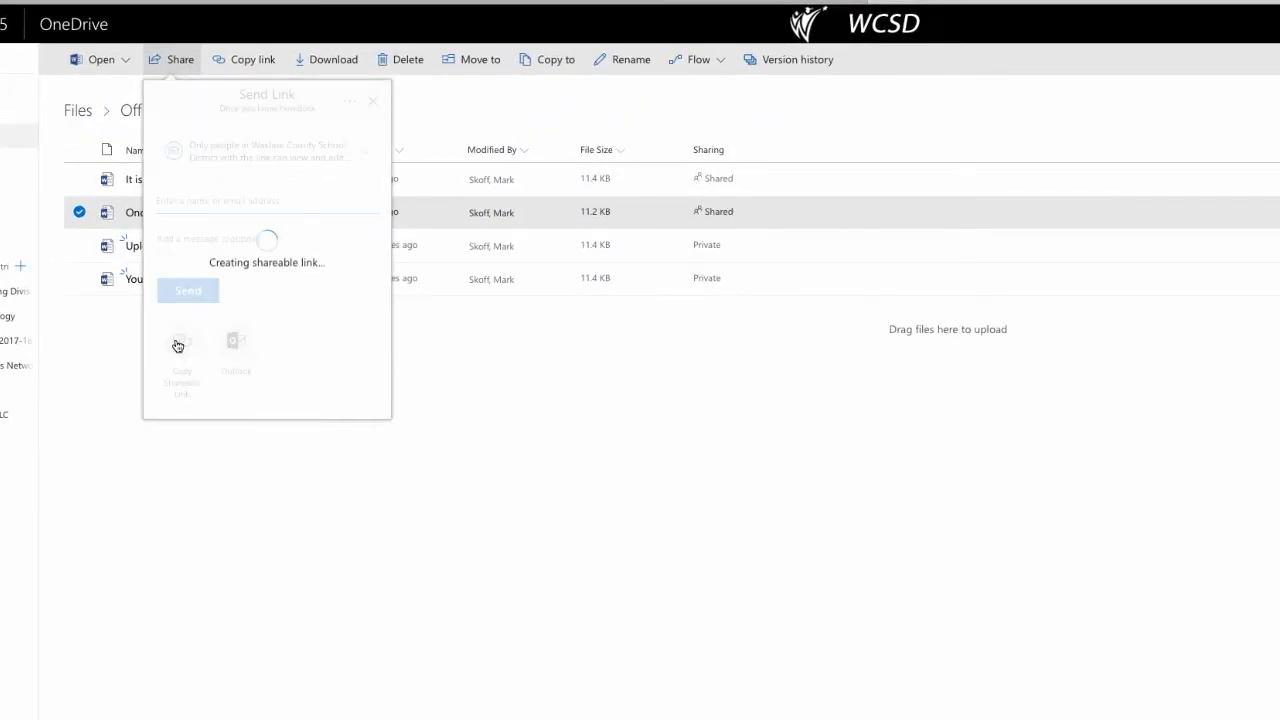
pyautogui.click(337, 190)
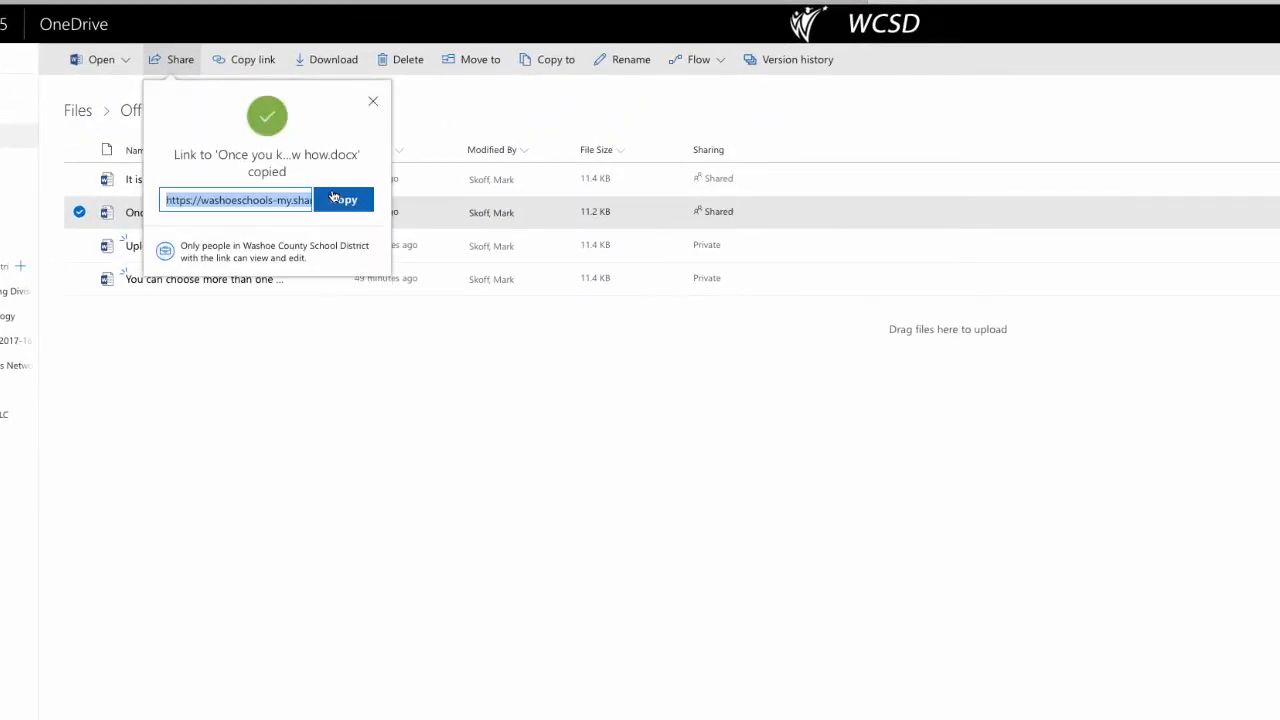
pyautogui.press('super+Tab')
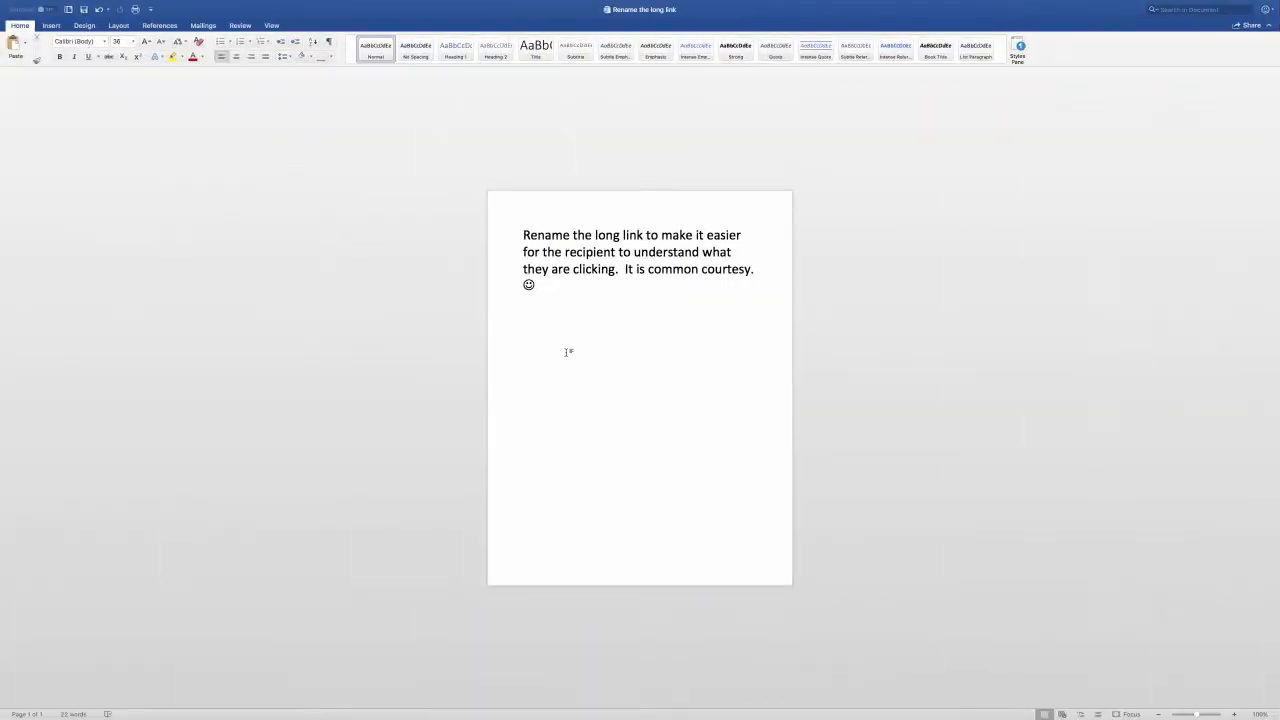
# Step: Paste the OneDrive link into Word and change its display text to 'One Drive is Awesome!'
pyautogui.press('super+v')
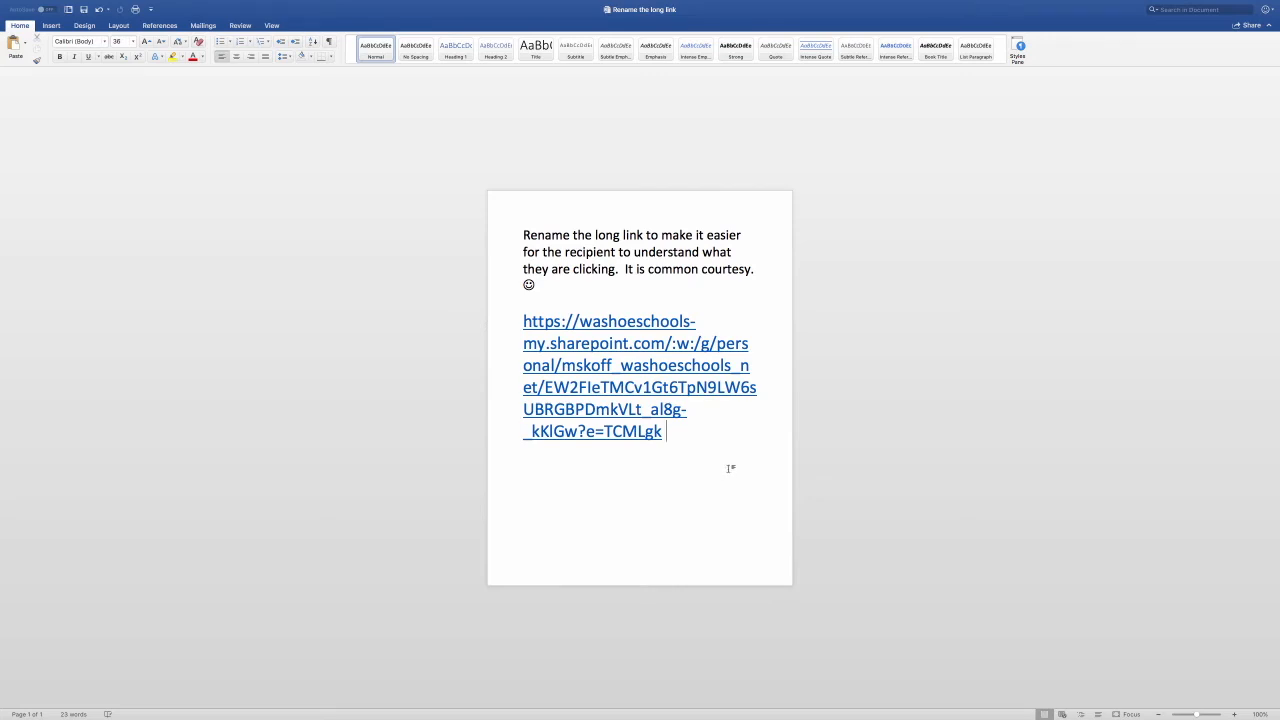
pyautogui.rightClick(628, 384)
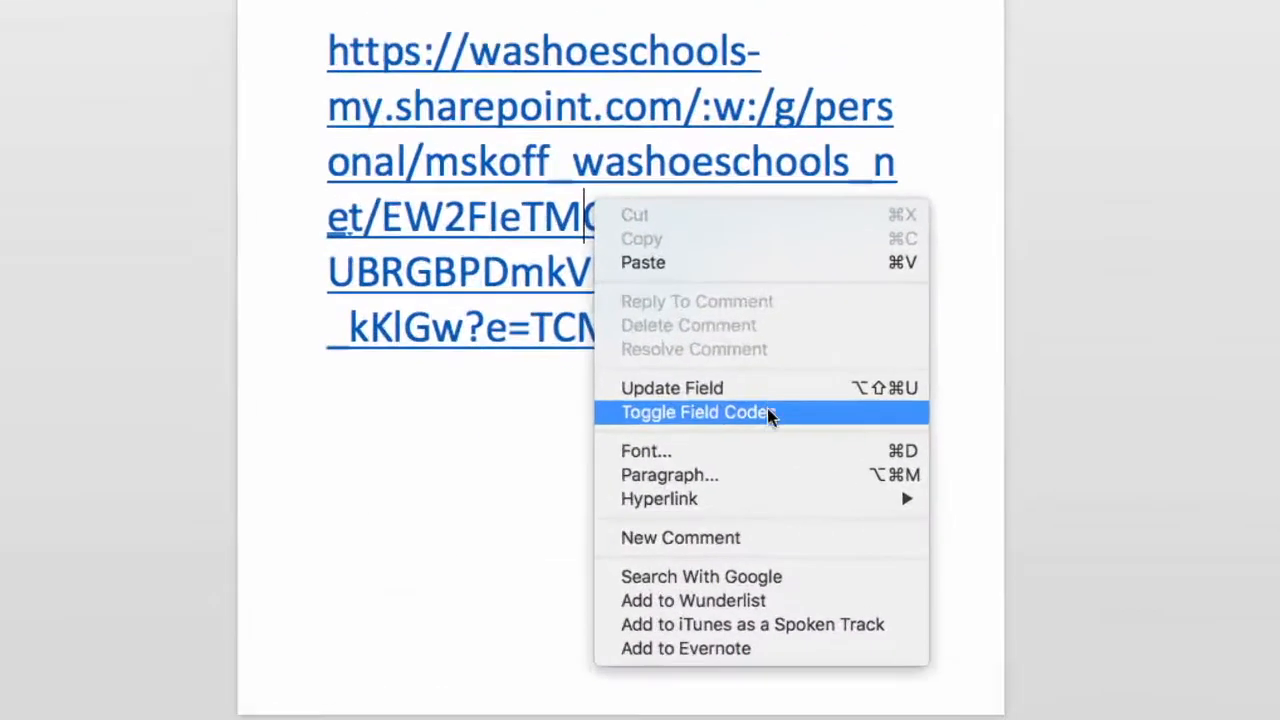
pyautogui.moveTo(715, 499)
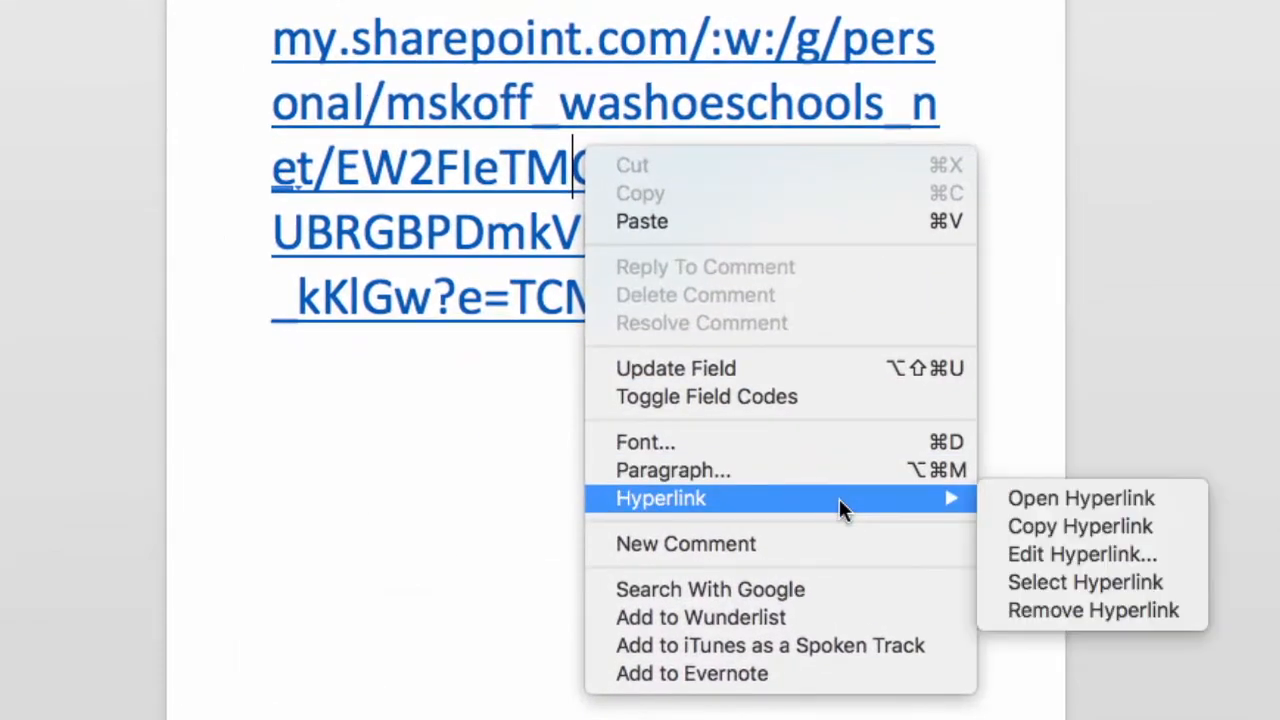
pyautogui.click(1066, 551)
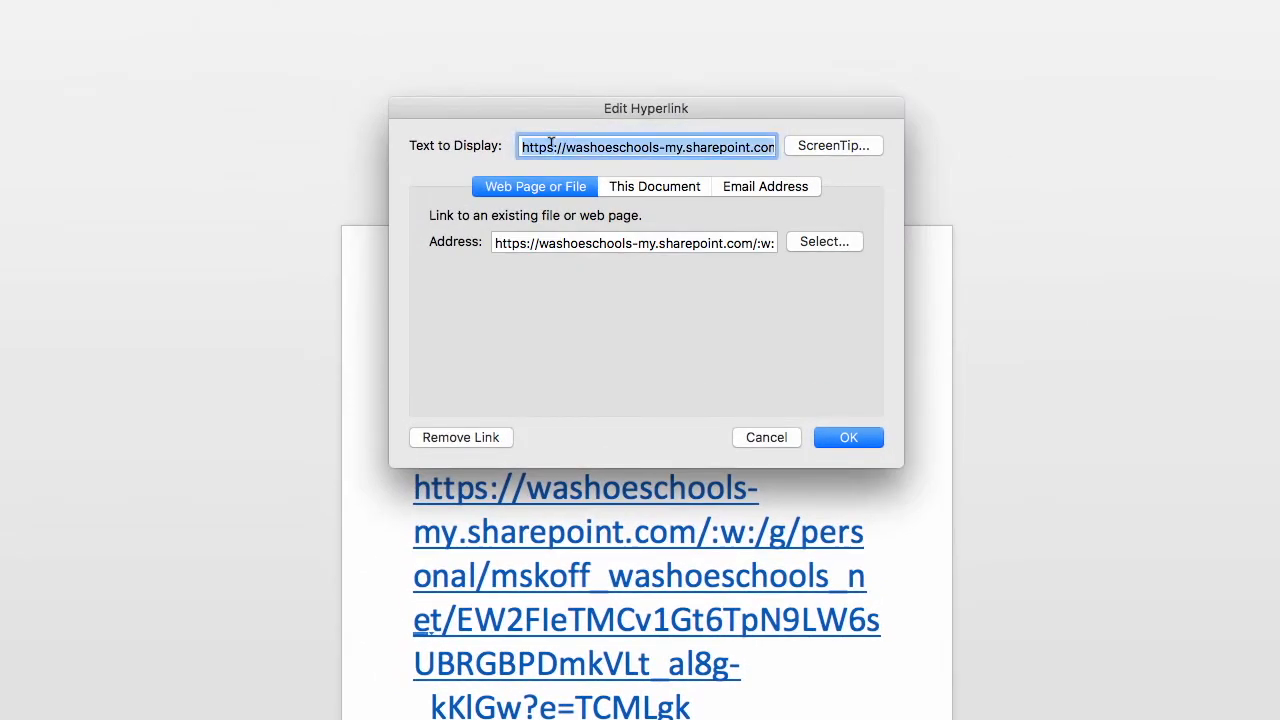
pyautogui.write('One Dr')
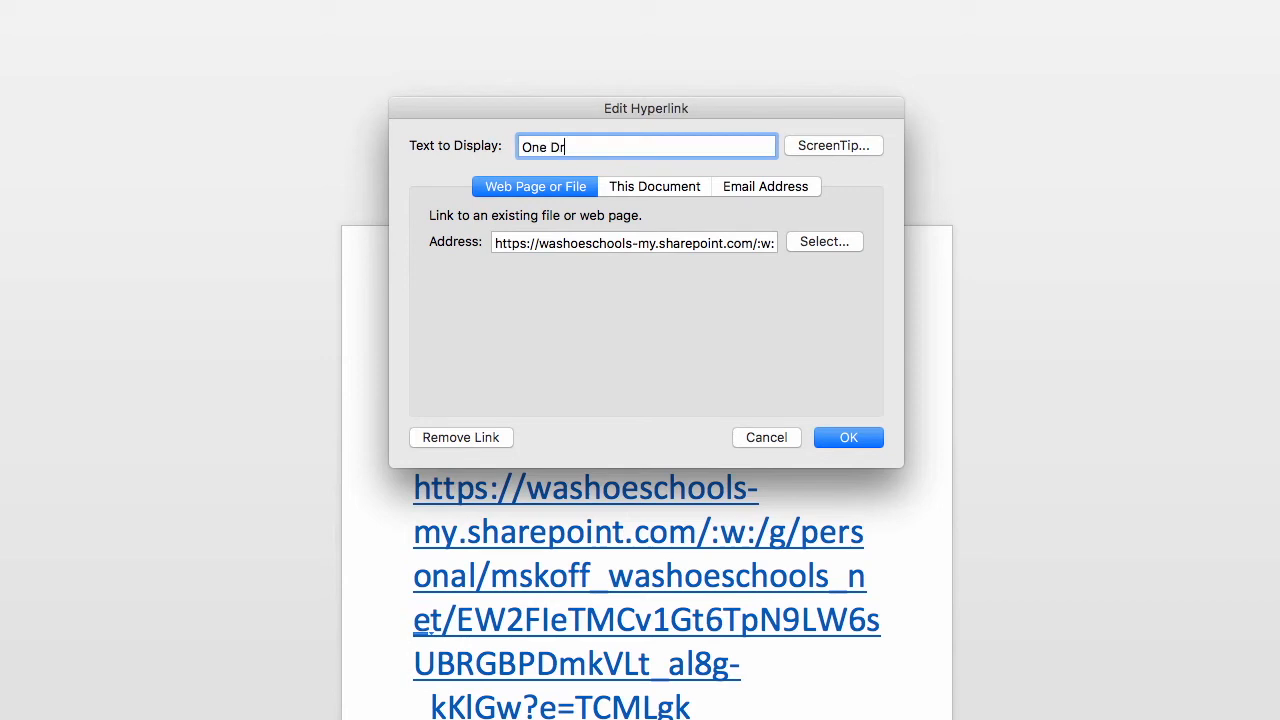
pyautogui.write('ive is Awesome!')
pyautogui.click(825, 442)
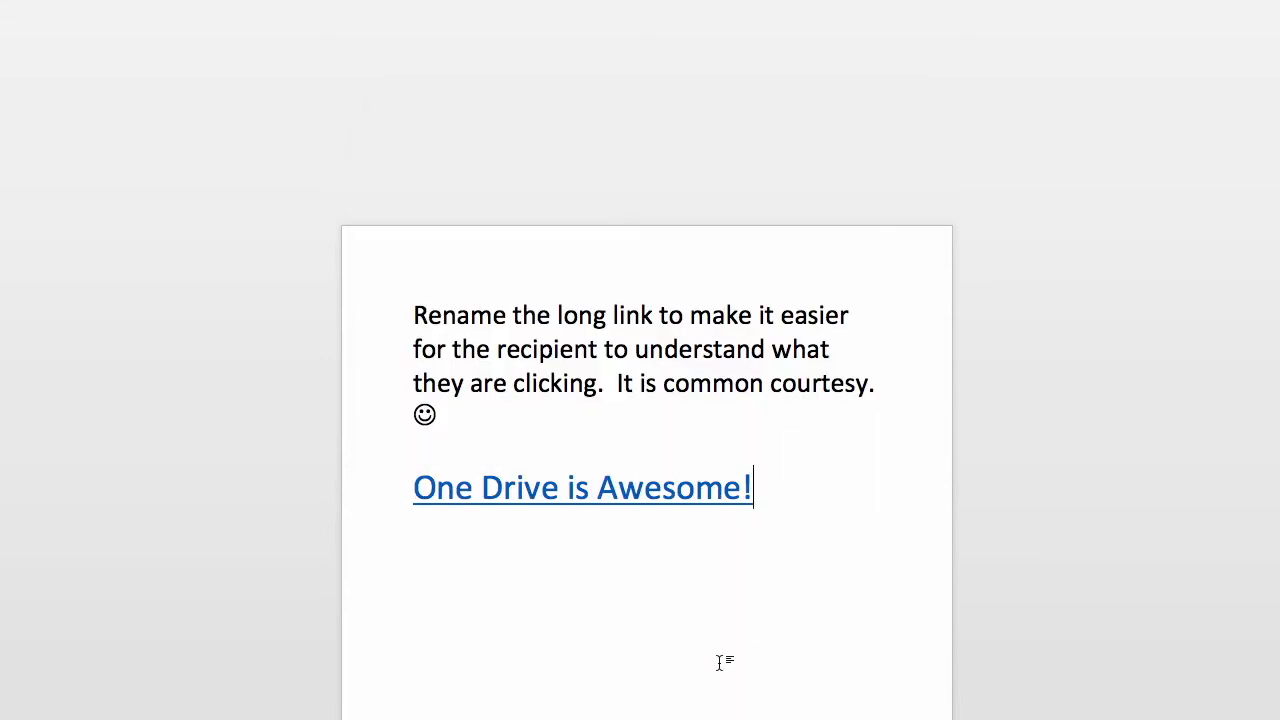
pyautogui.moveTo(580, 494)
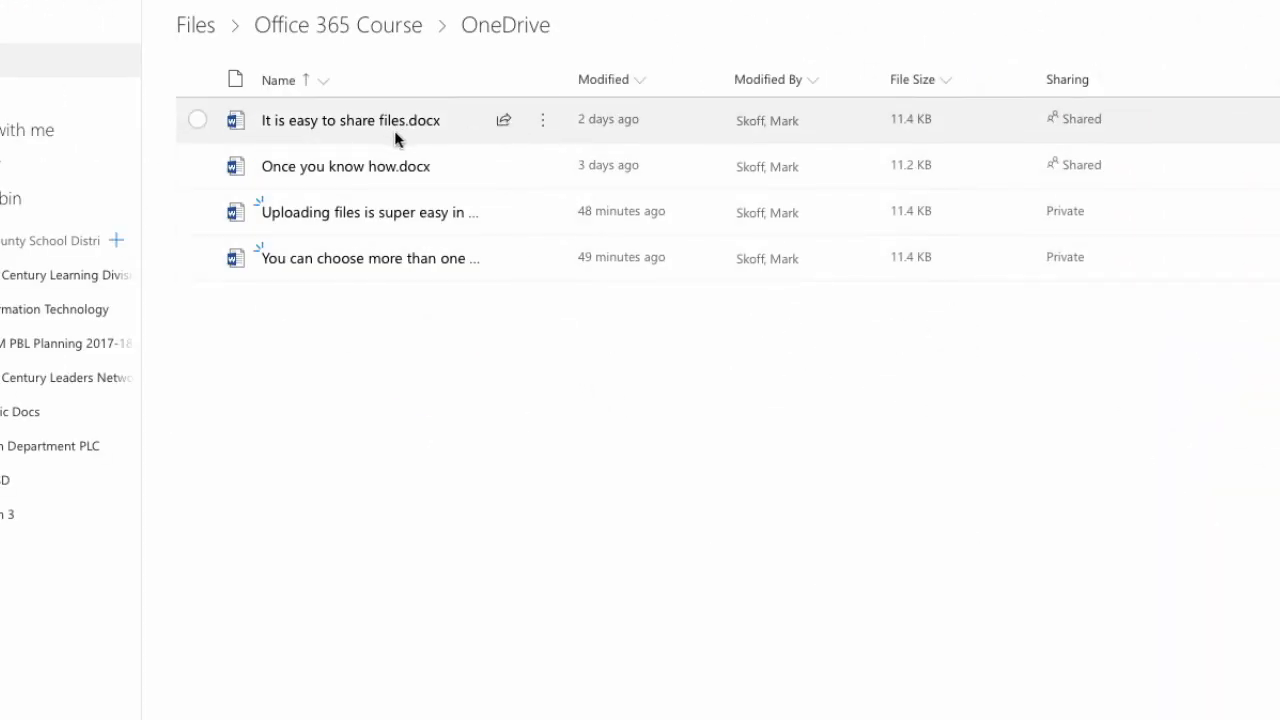
# Step: Open the more-actions menu for 'It is easy to share files.docx'
pyautogui.click(544, 128)
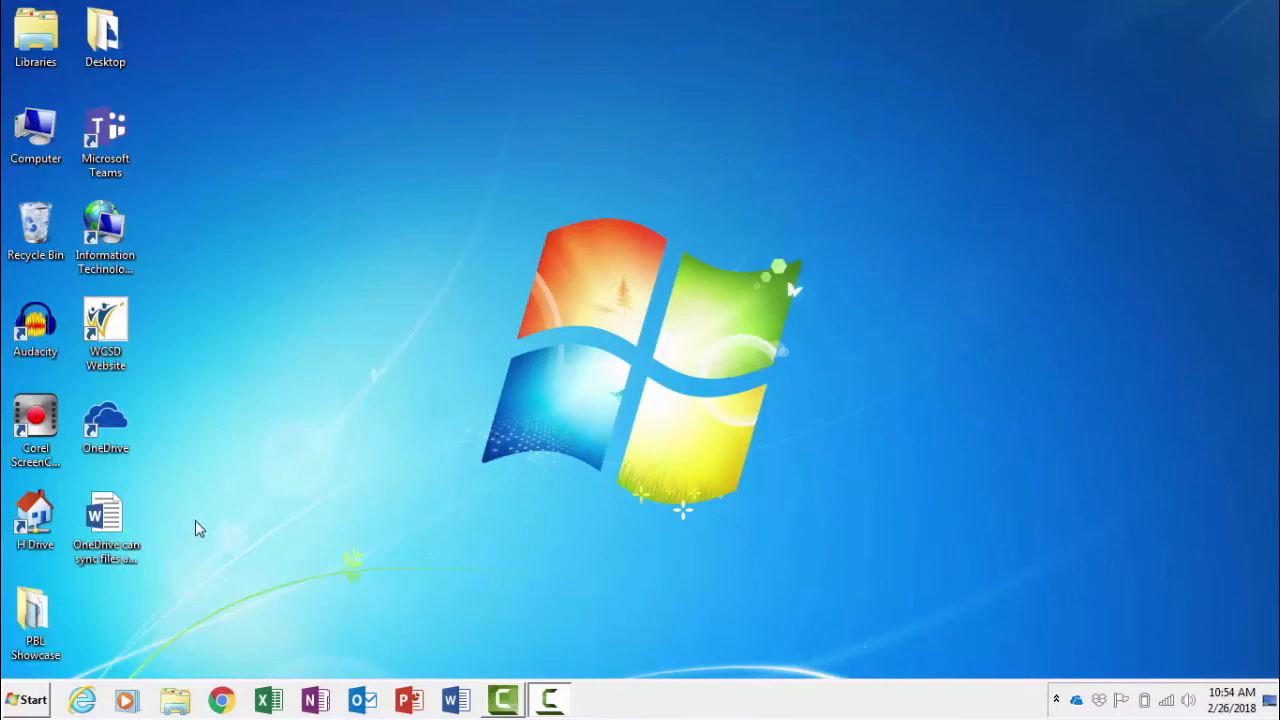
# Step: In Explorer, open the synced Office 365 Course > OneDrive folder and drag the desktop document into it
pyautogui.click(175, 702)
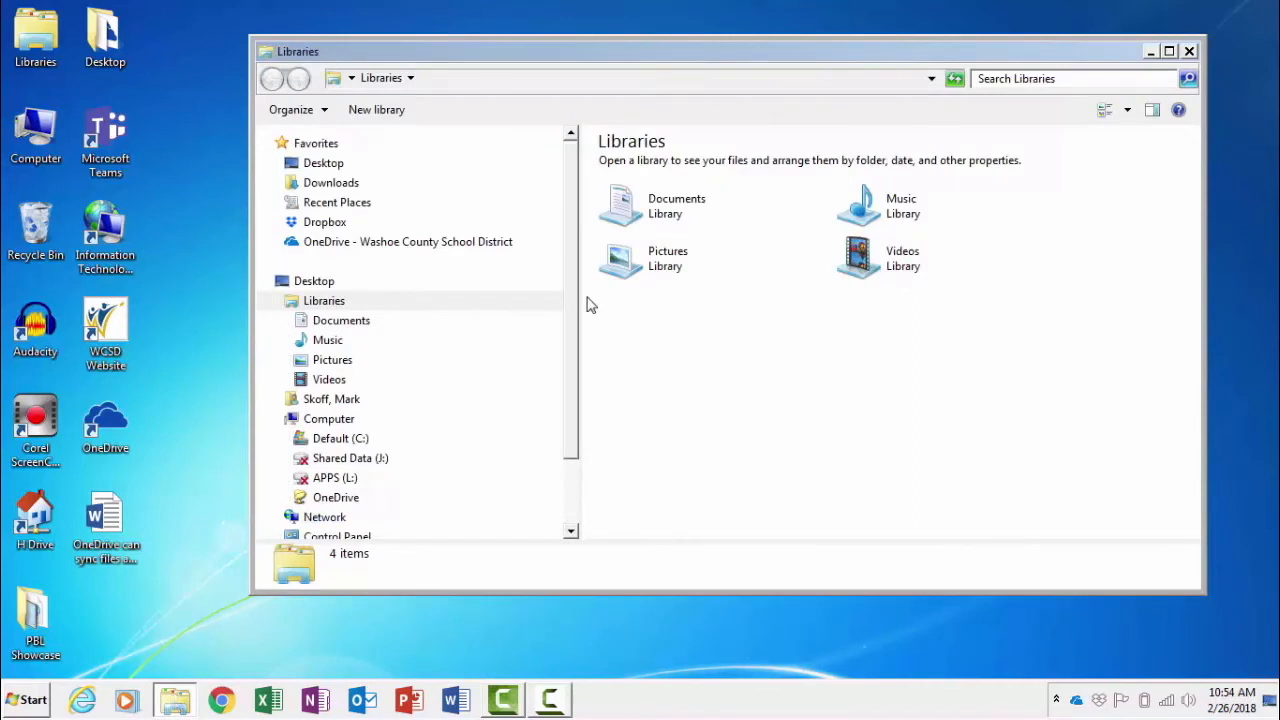
pyautogui.moveTo(573, 308); pyautogui.dragTo(569, 380)
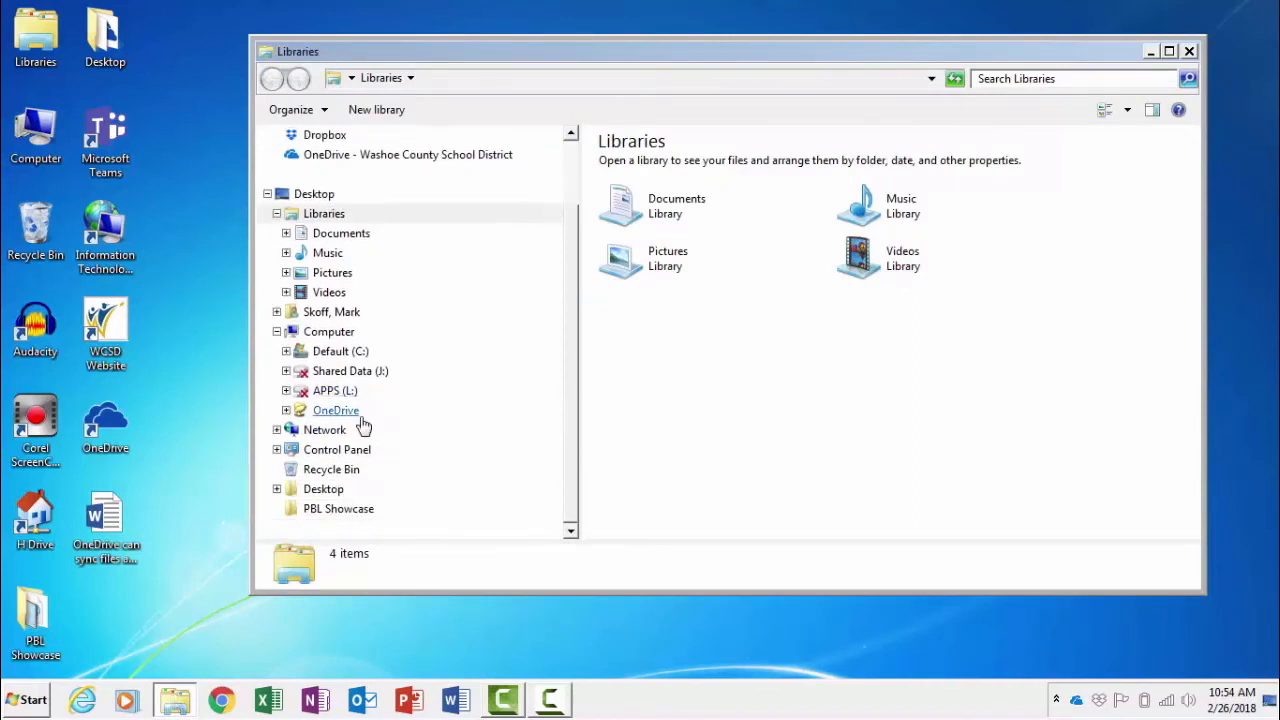
pyautogui.moveTo(569, 397); pyautogui.dragTo(573, 318)
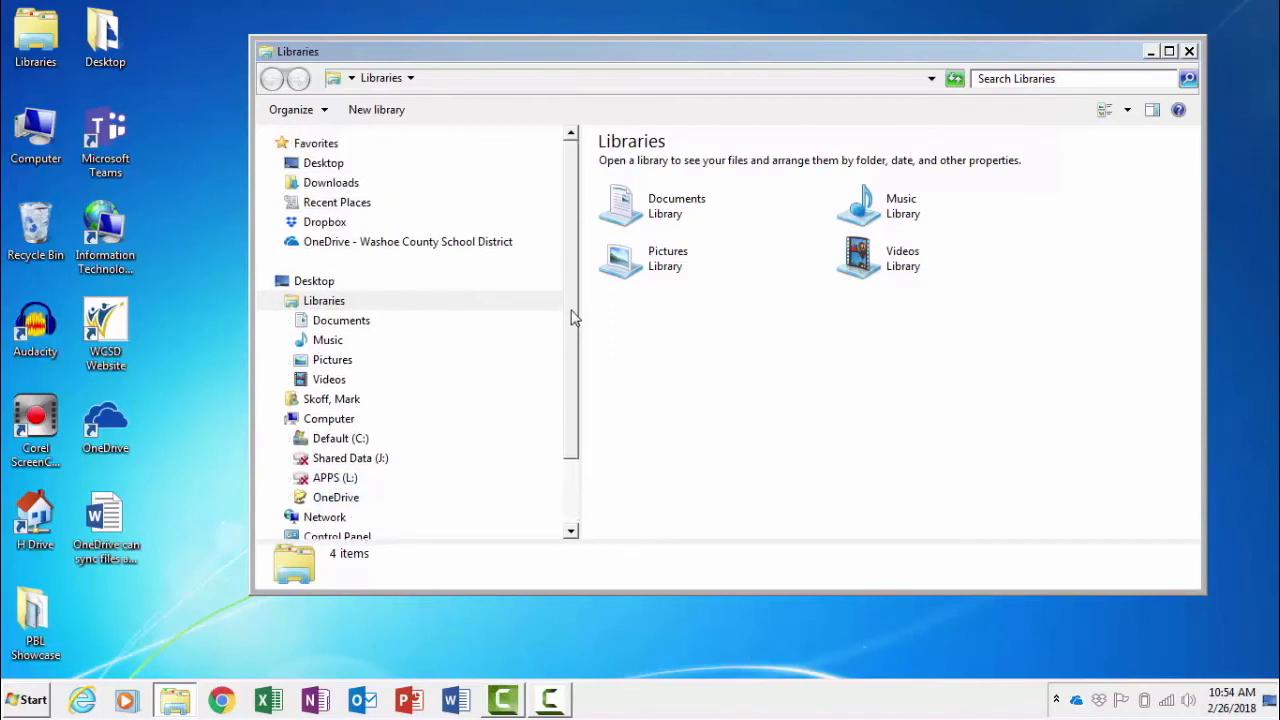
pyautogui.click(412, 243)
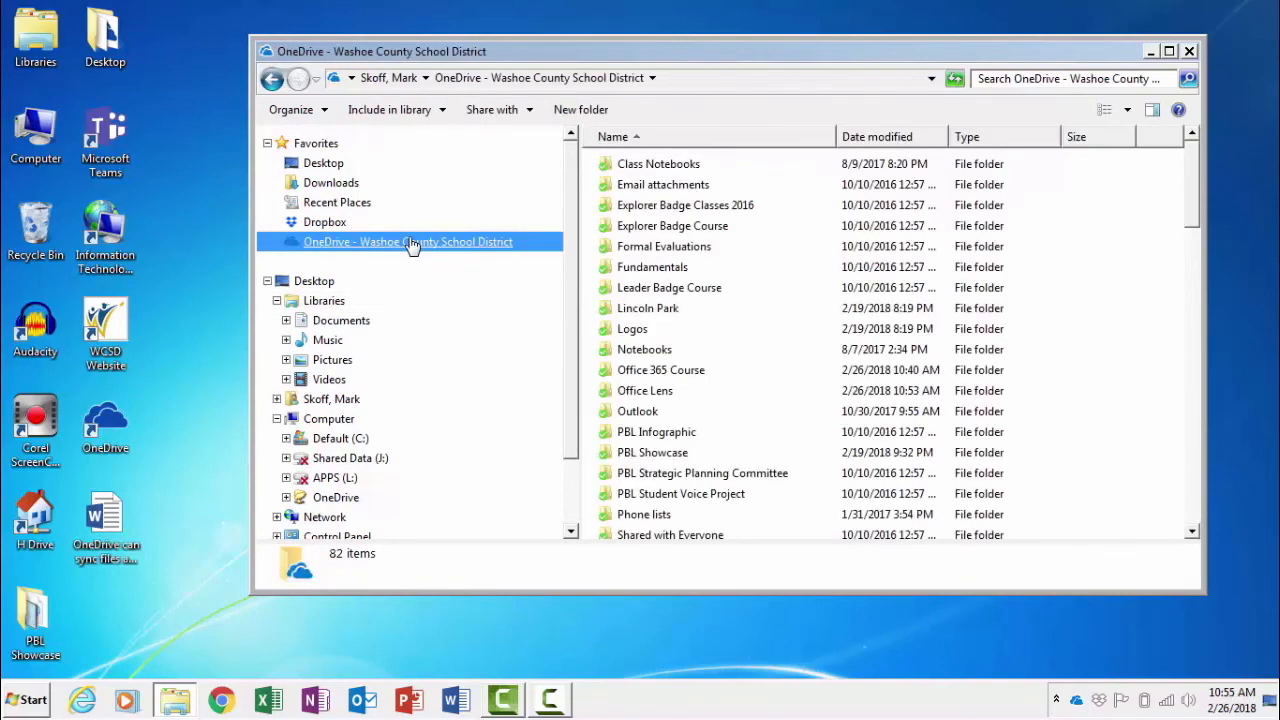
pyautogui.doubleClick(651, 371)
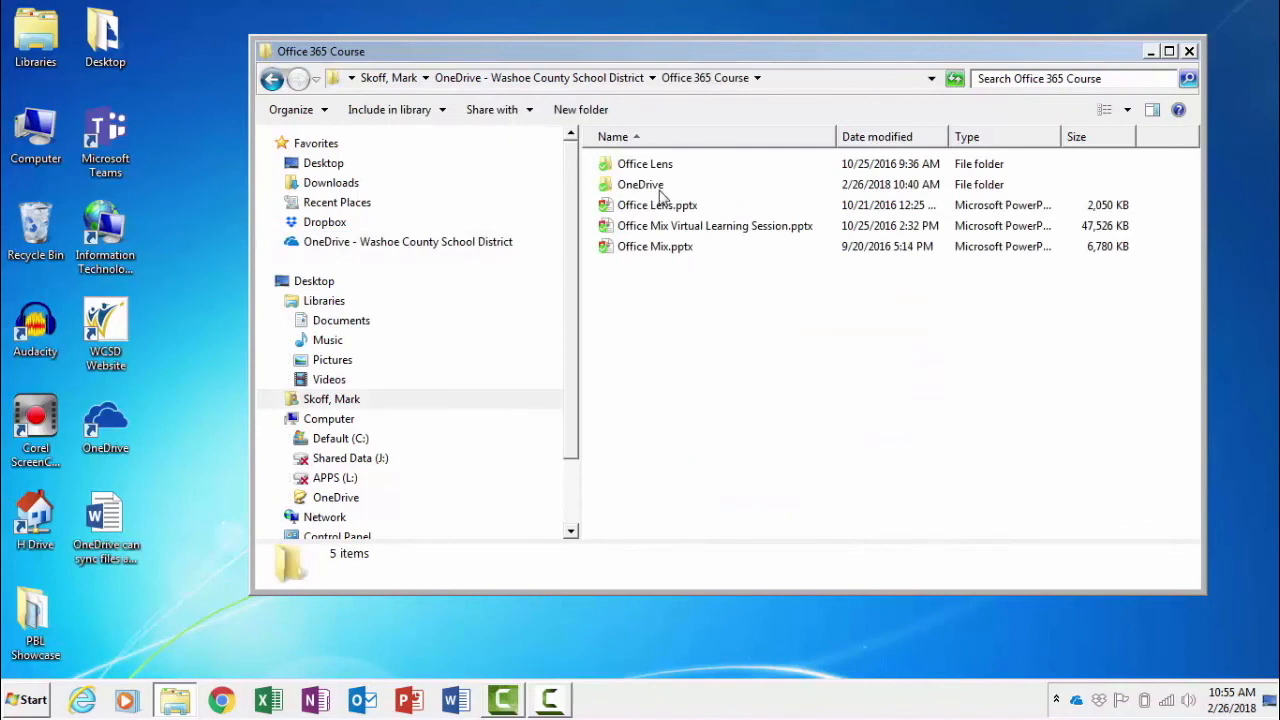
pyautogui.doubleClick(660, 186)
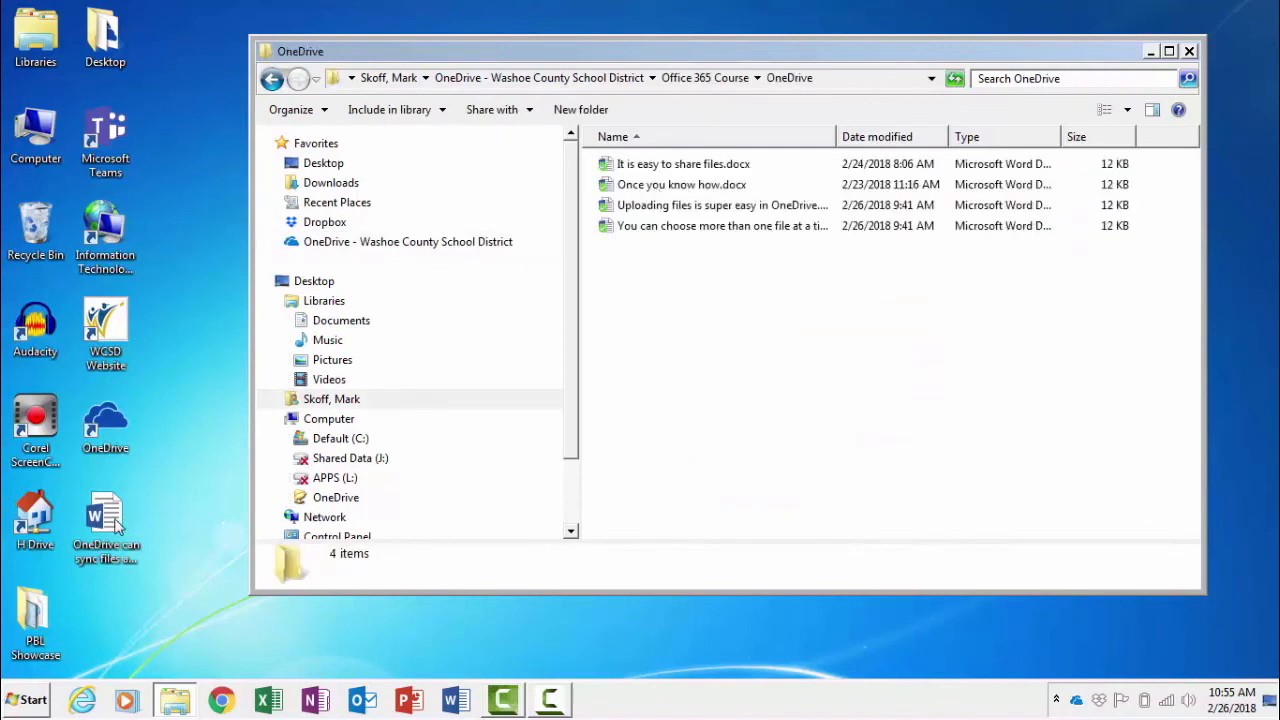
pyautogui.moveTo(115, 525); pyautogui.dragTo(668, 326)
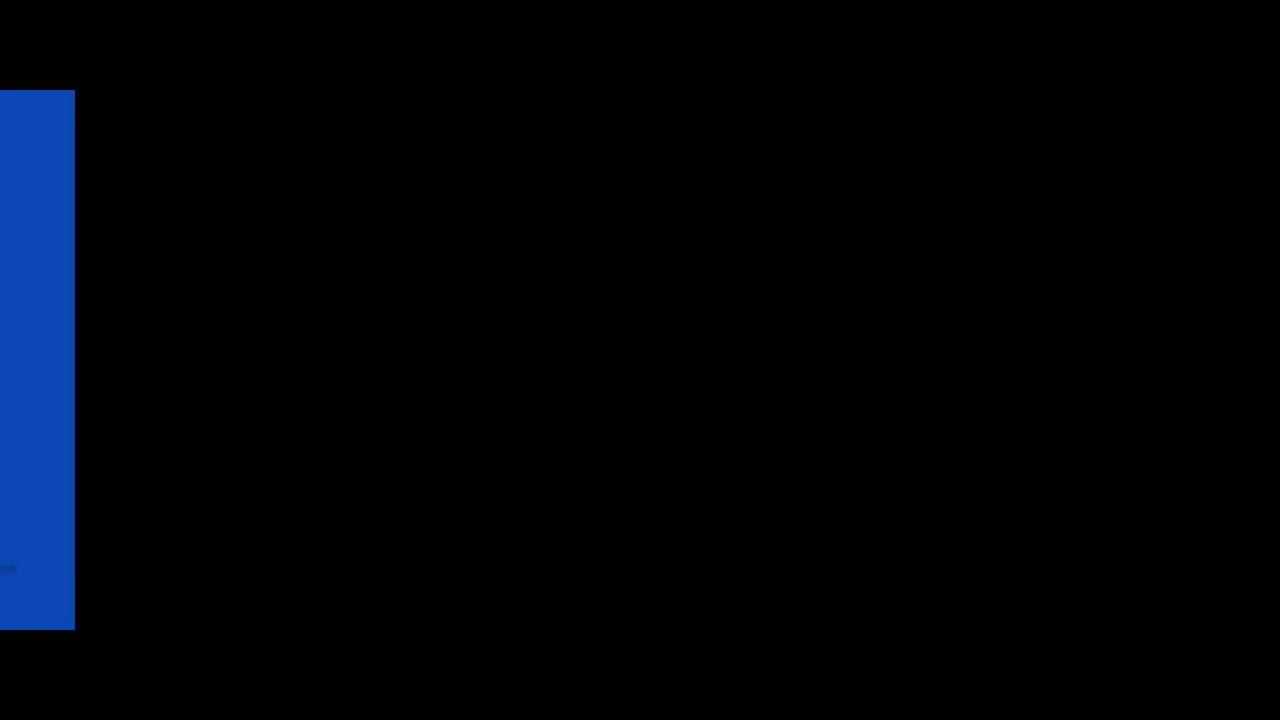